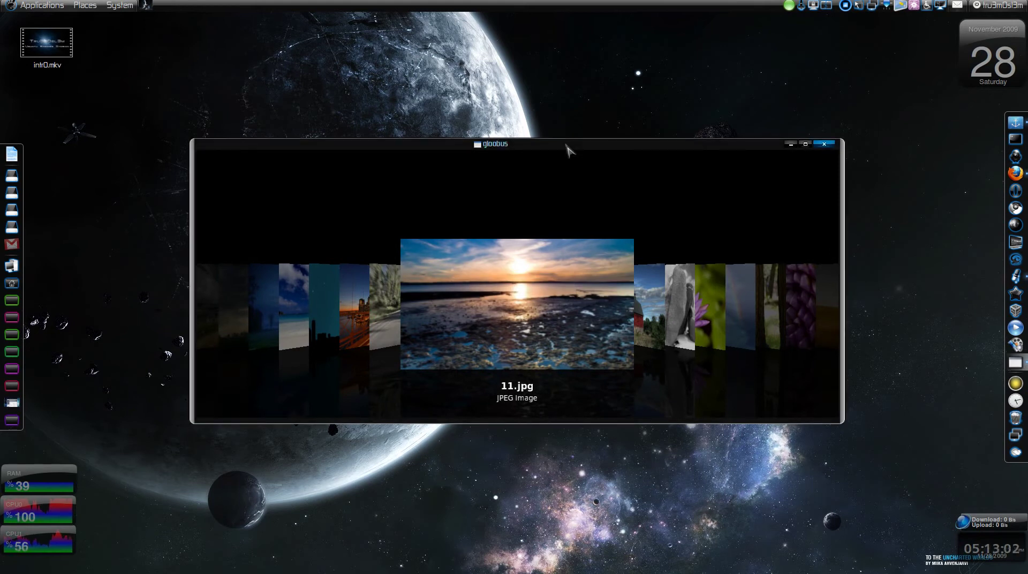
# Flip the coverflow back and forth past 111.jpg, 109.jpg and 108.jpg, ending centred on 11.jpg.
pyautogui.press('Right')
pyautogui.press('Right')
pyautogui.press('Right')
pyautogui.press('Right')
pyautogui.press('Left')
pyautogui.press('Left')
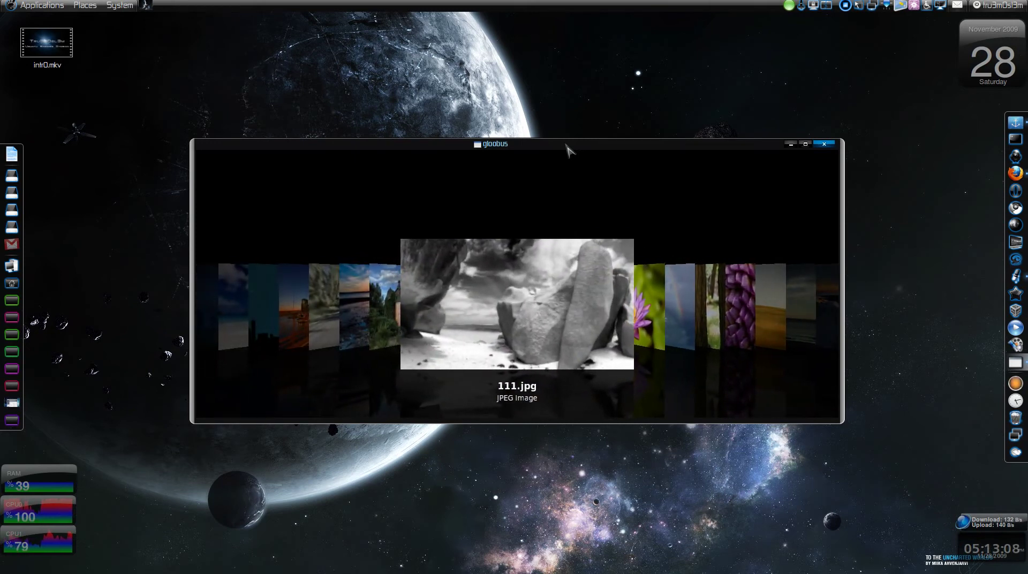
pyautogui.press('Left')
pyautogui.press('Left')
pyautogui.press('Left')
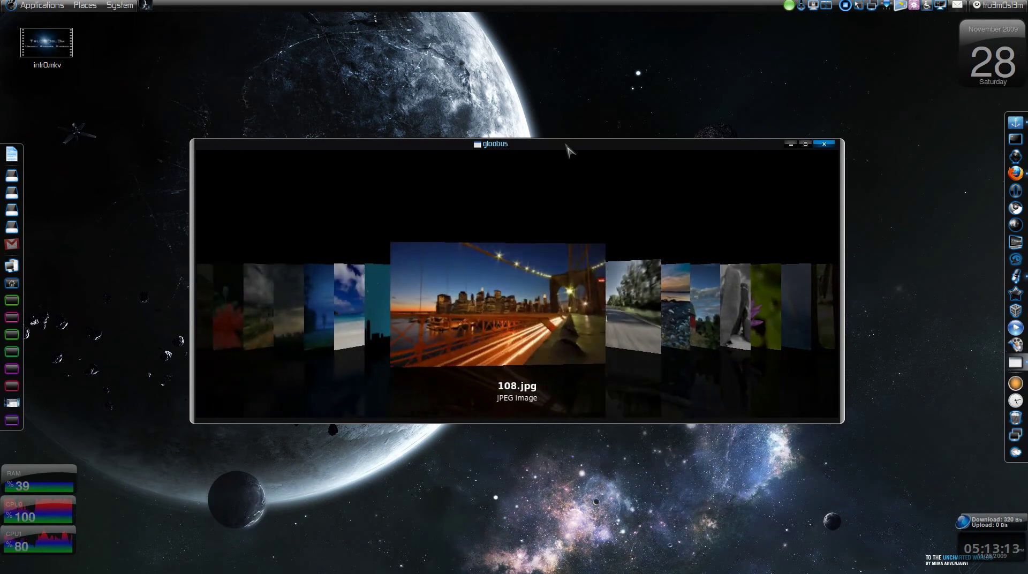
pyautogui.press('Right')
pyautogui.press('Right')
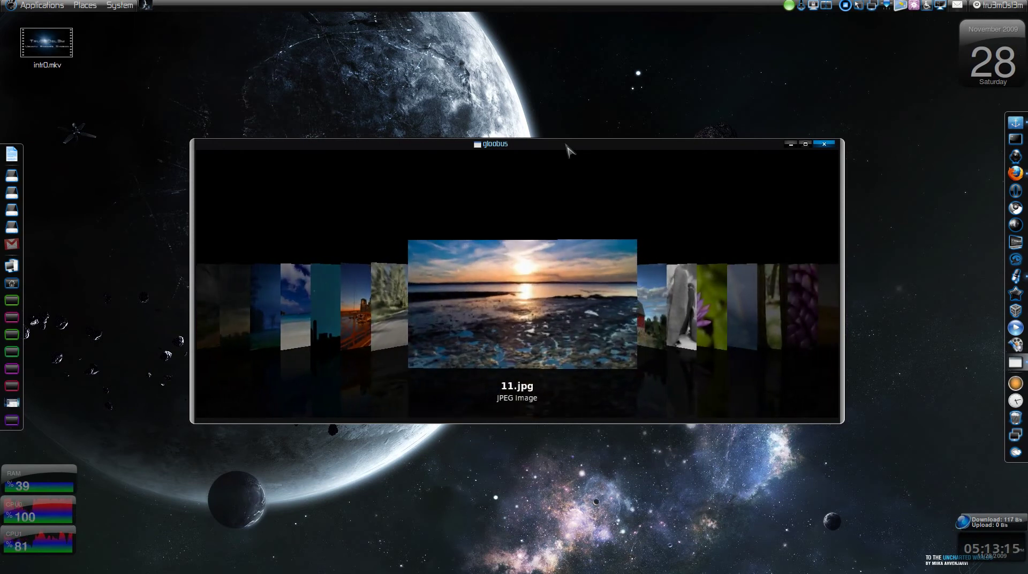
pyautogui.press('Right')
pyautogui.press('Right')
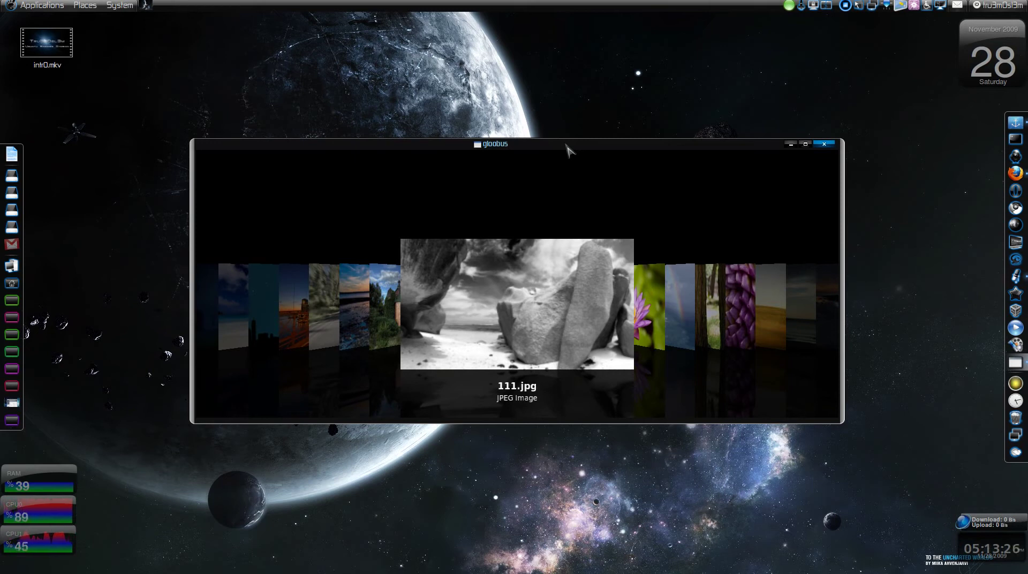
pyautogui.press('Return')
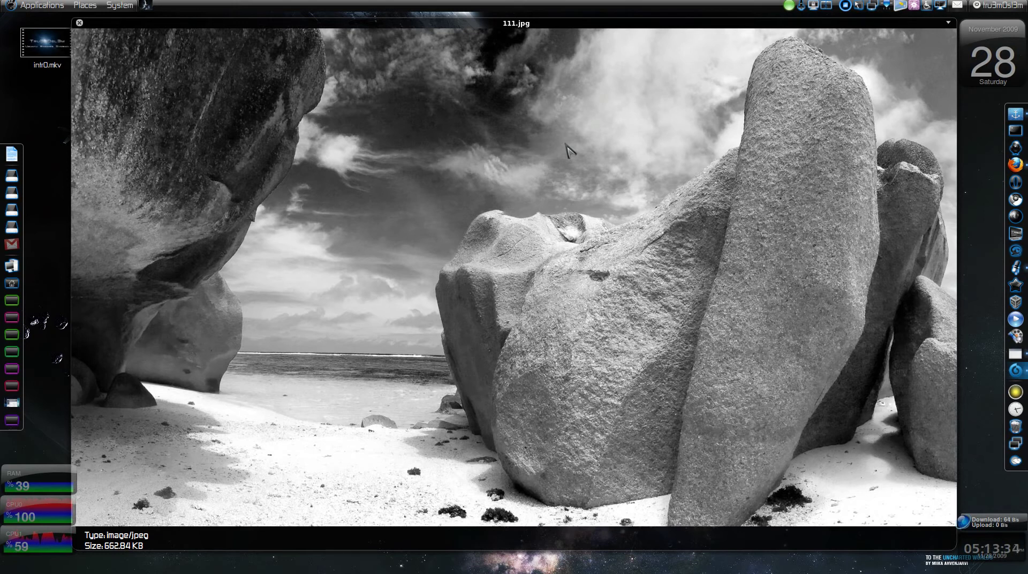
pyautogui.press('Right')
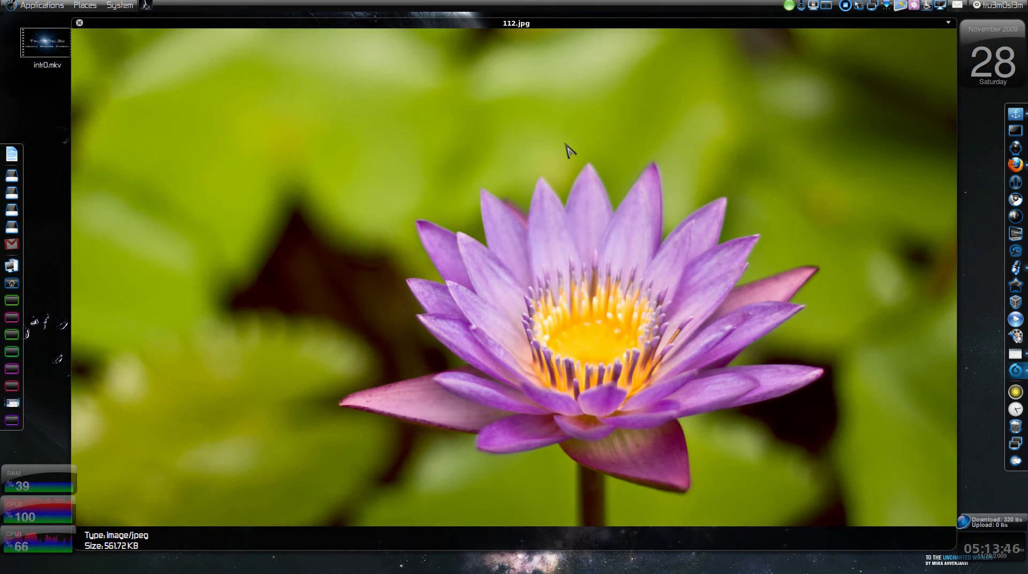
pyautogui.press('Right')
pyautogui.press('Right')
pyautogui.press('Right')
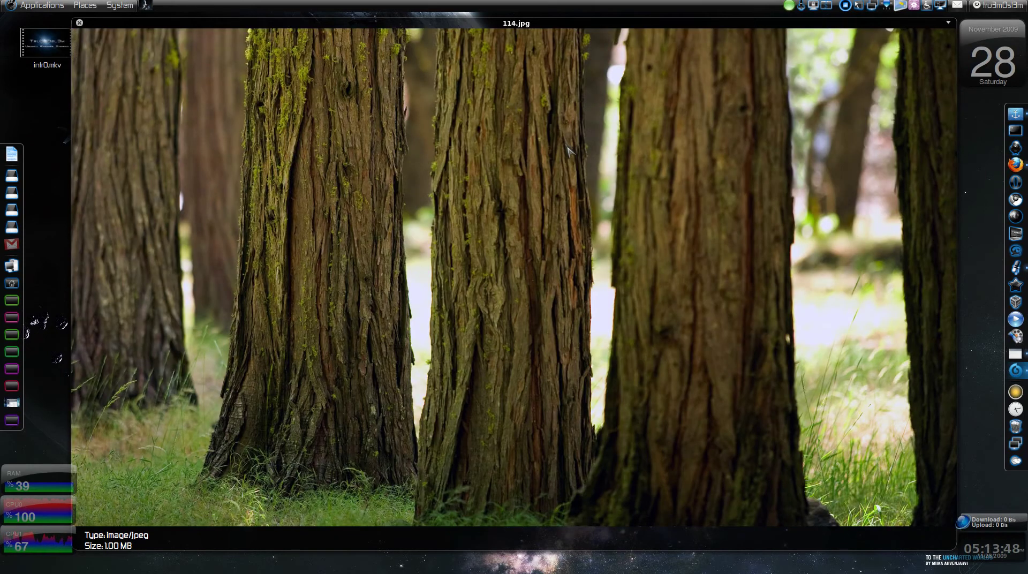
pyautogui.press('Right')
pyautogui.press('Right')
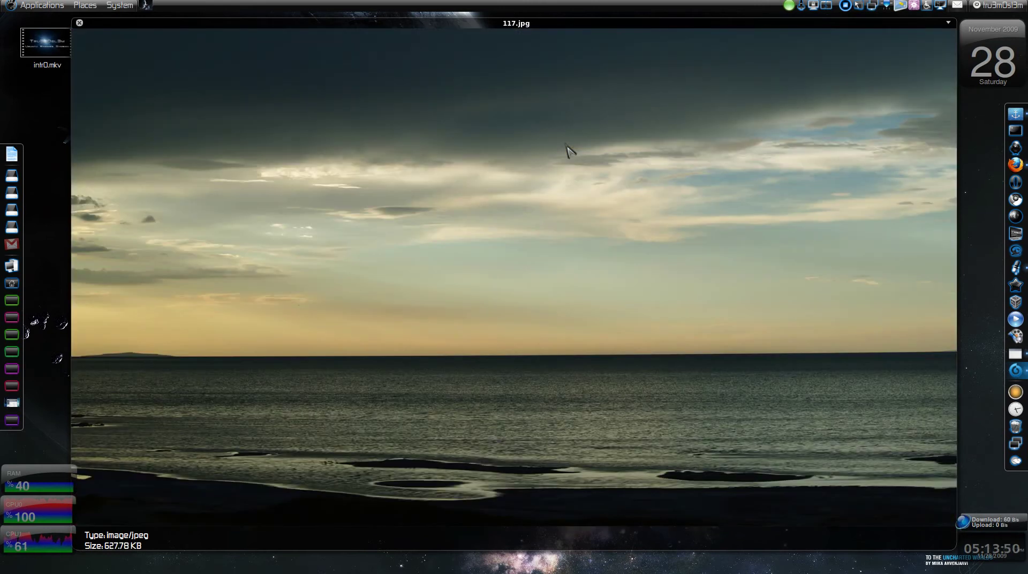
pyautogui.press('Right')
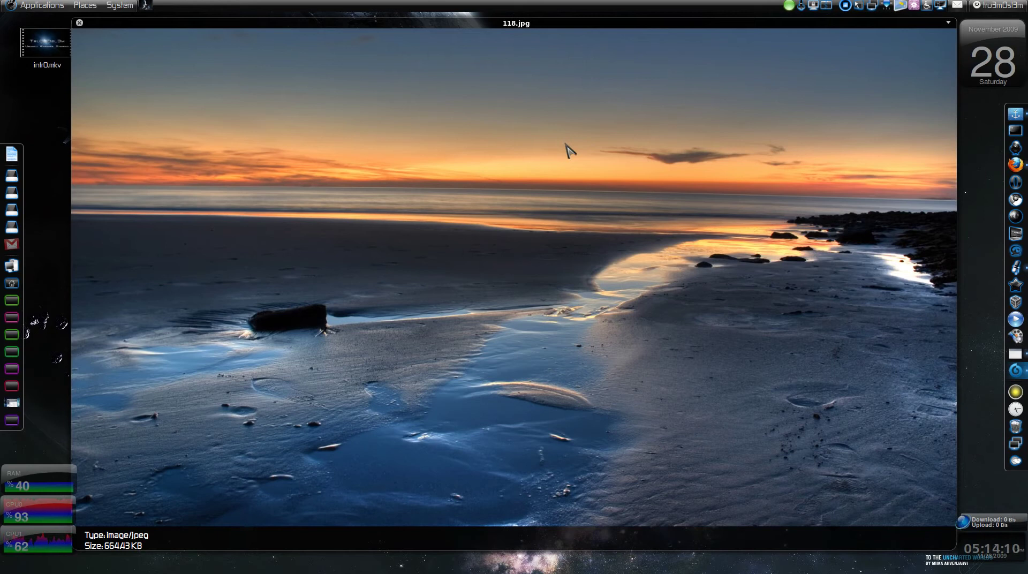
# Close the picture preview and advance the coverflow through 114.jpg, 119.jpg and 124.jpg to 131.jpg.
pyautogui.press('Right')
pyautogui.press('Escape')
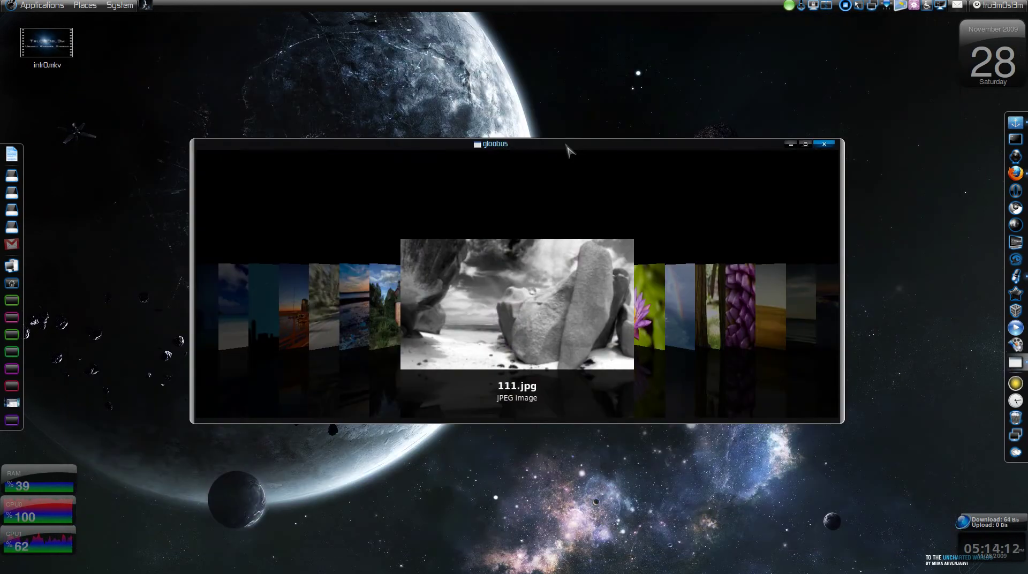
pyautogui.press('Right')
pyautogui.press('Right')
pyautogui.press('Right')
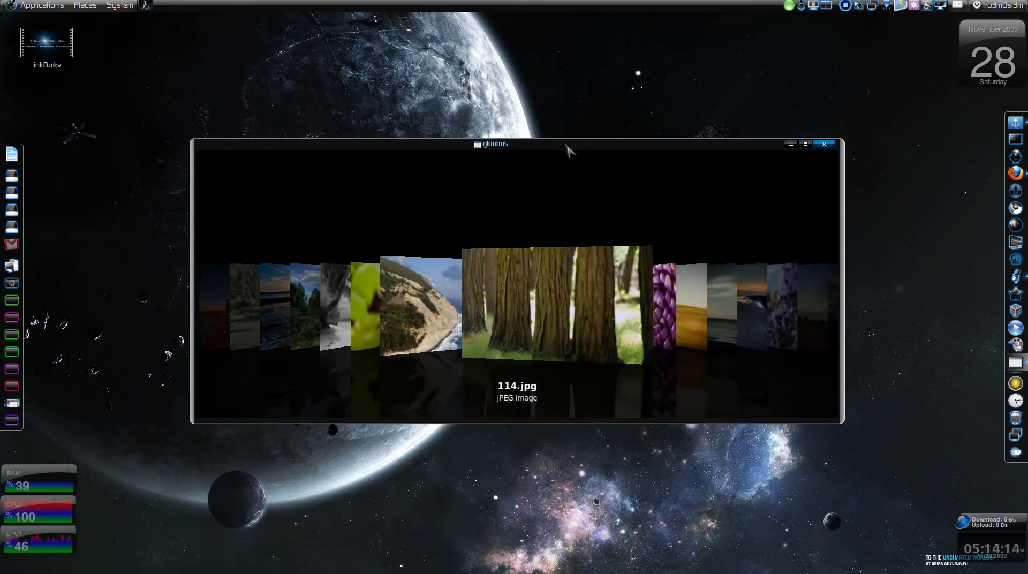
pyautogui.press('Right')
pyautogui.press('Right')
pyautogui.press('Right')
pyautogui.press('Right')
pyautogui.press('Right')
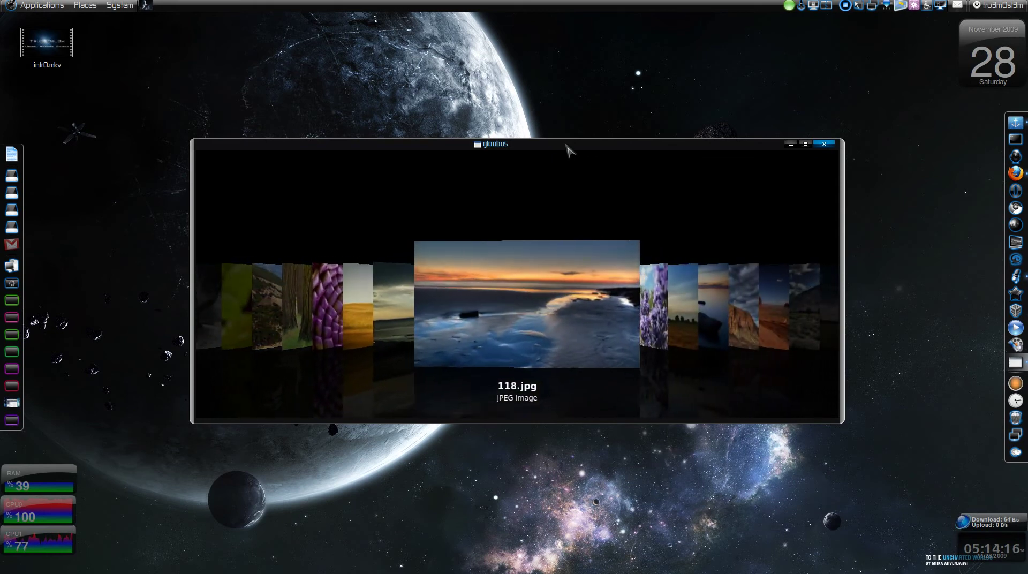
pyautogui.press('Right')
pyautogui.press('Right')
pyautogui.press('Right')
pyautogui.press('Right')
pyautogui.press('Right')
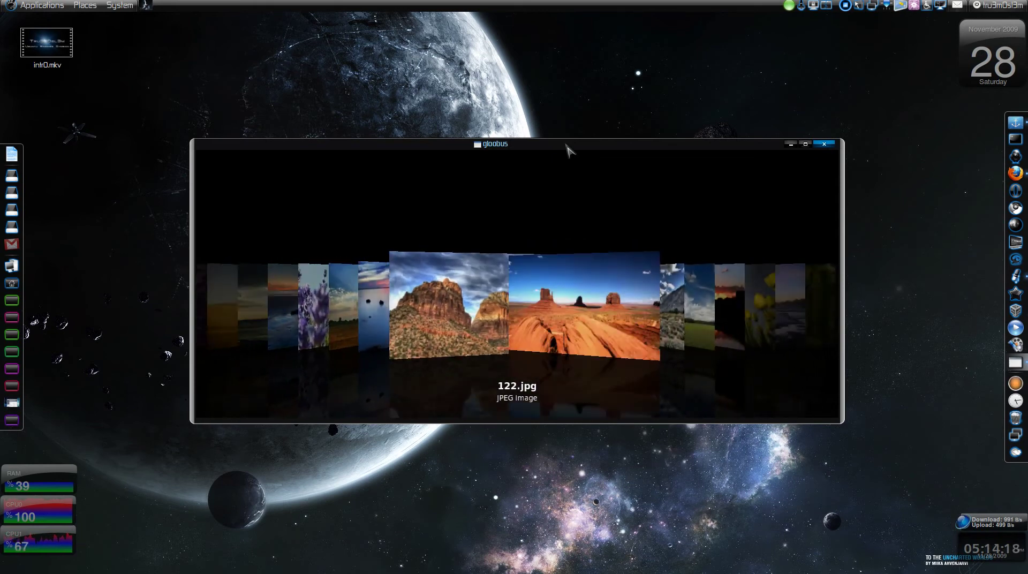
pyautogui.press('Right')
pyautogui.press('Right')
pyautogui.press('Right')
pyautogui.press('Right')
pyautogui.press('Right')
pyautogui.press('Right')
pyautogui.press('Right')
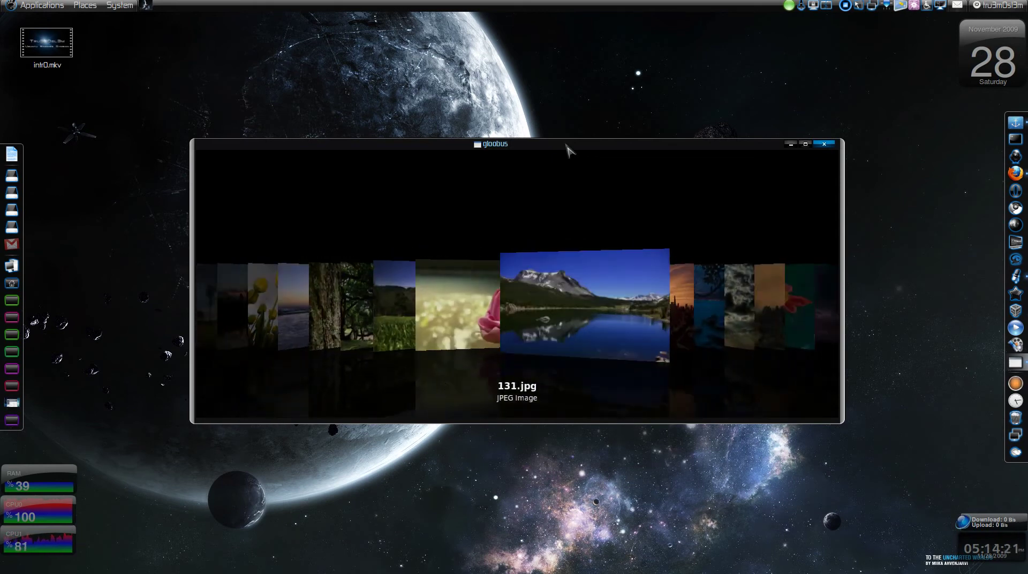
# Preview 130.jpg large, return to 13.jpg, then bring up Firefox on gloobus.net.
pyautogui.press('Left')
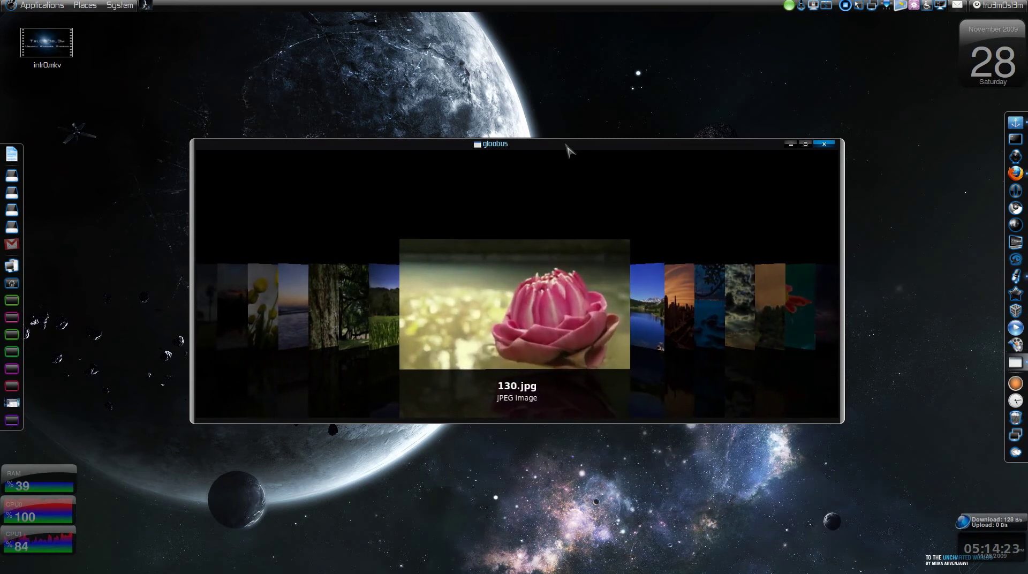
pyautogui.press('Return')
pyautogui.press('Escape')
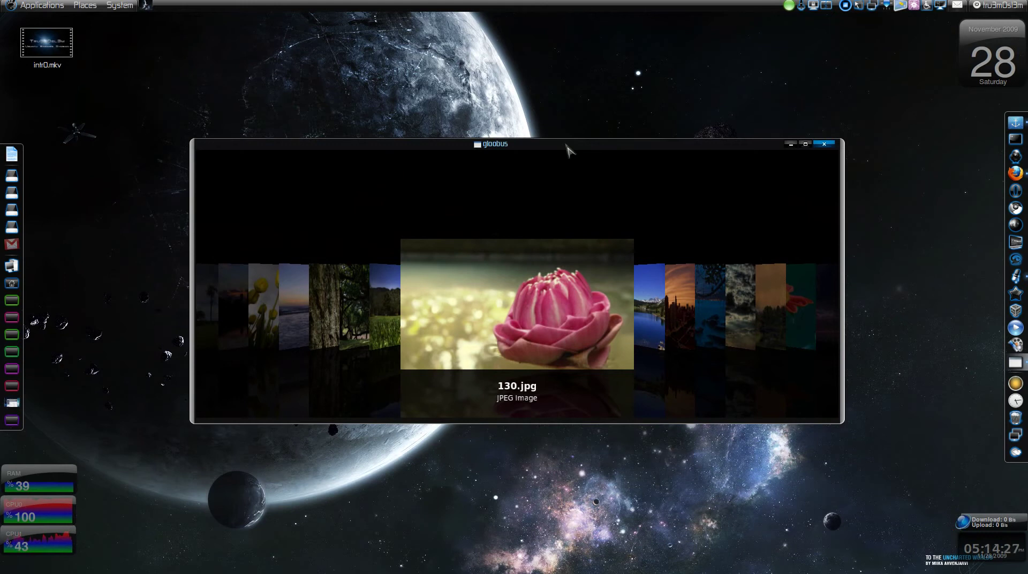
pyautogui.press('Left')
pyautogui.hotkey('alt', 'Tab')
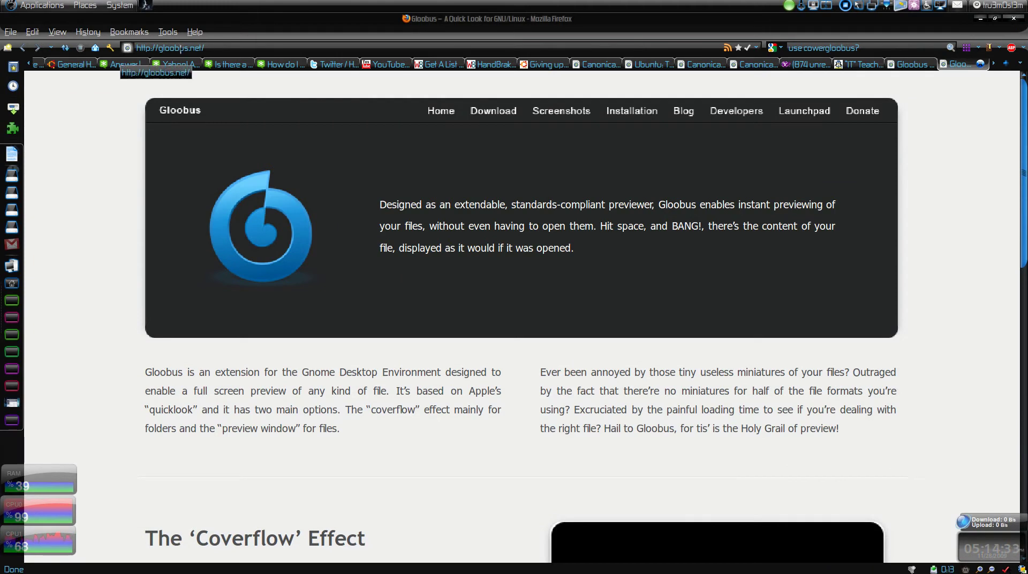
# Magnify the screen, scroll gloobus.net down to the supported formats list and highlight the Images line.
pyautogui.press('super+m')
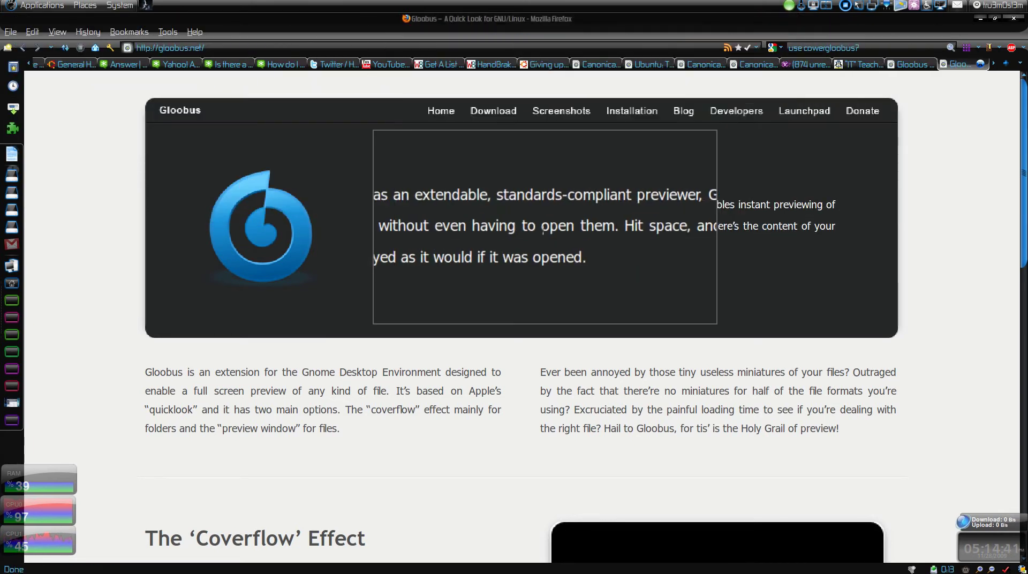
pyautogui.scroll(-7, 542, 229)
pyautogui.scroll(7, 464, 257)
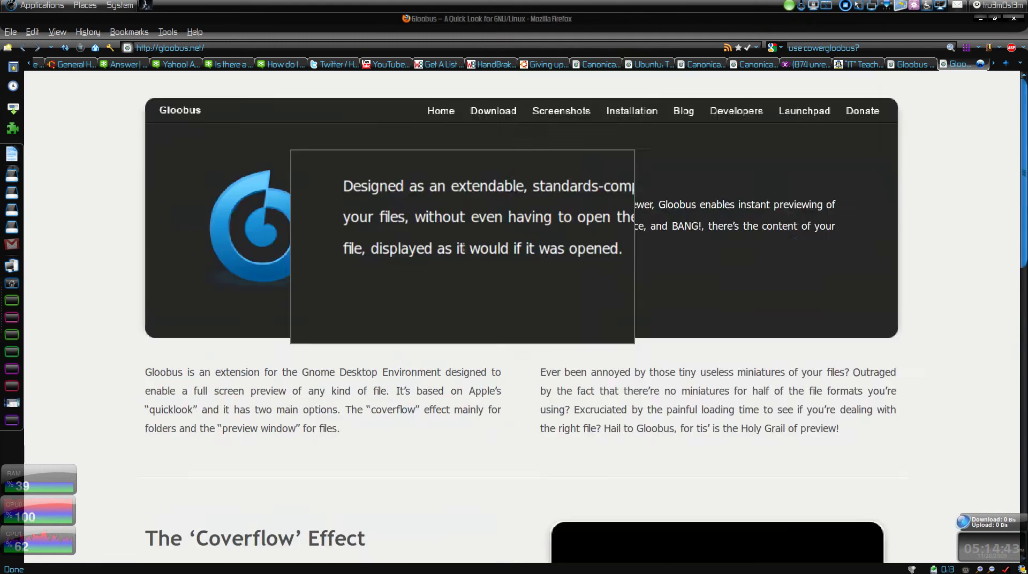
pyautogui.scroll(-5, 345, 321)
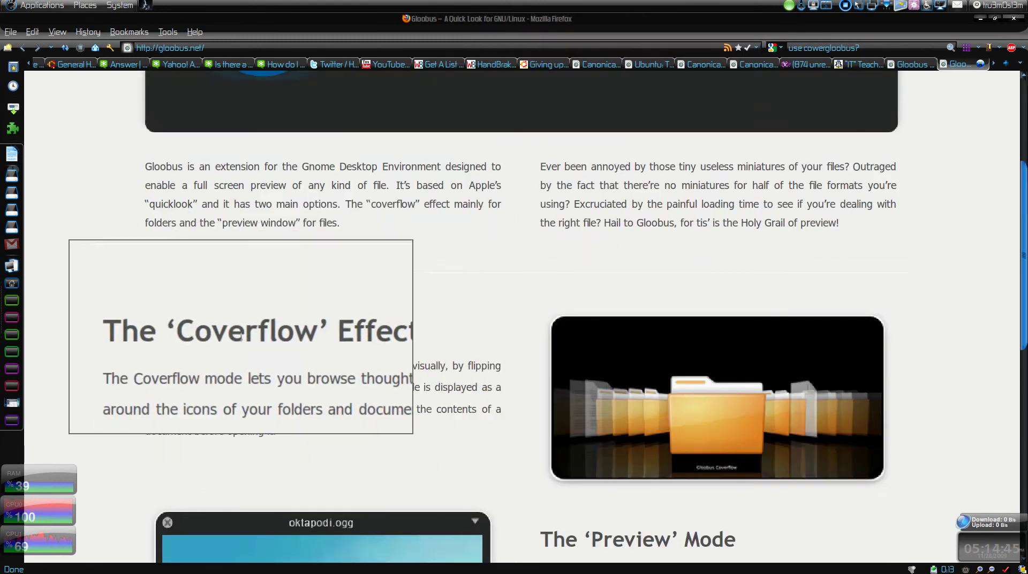
pyautogui.scroll(-2, 691, 420)
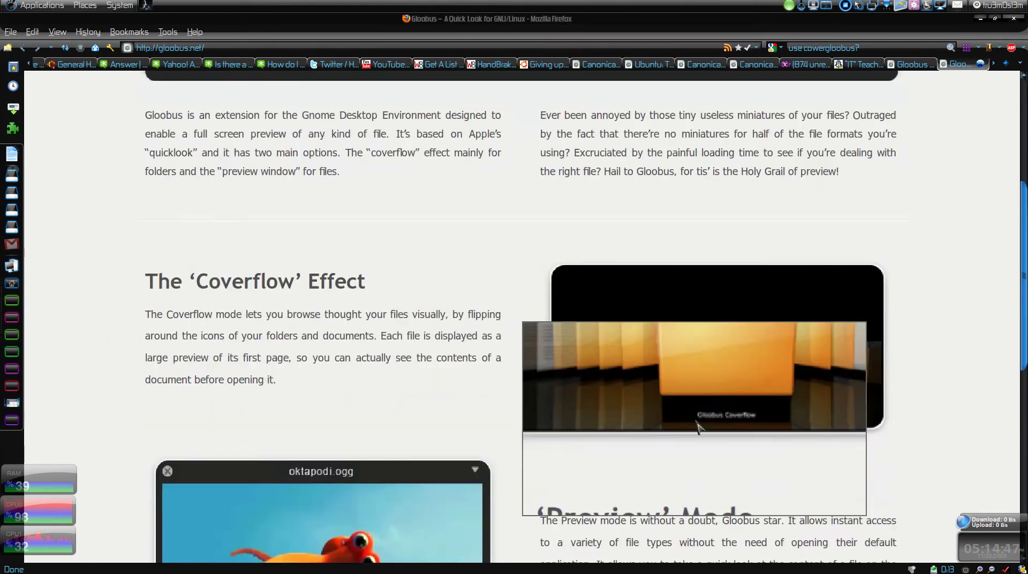
pyautogui.scroll(-2, 696, 426)
pyautogui.scroll(-4, 695, 361)
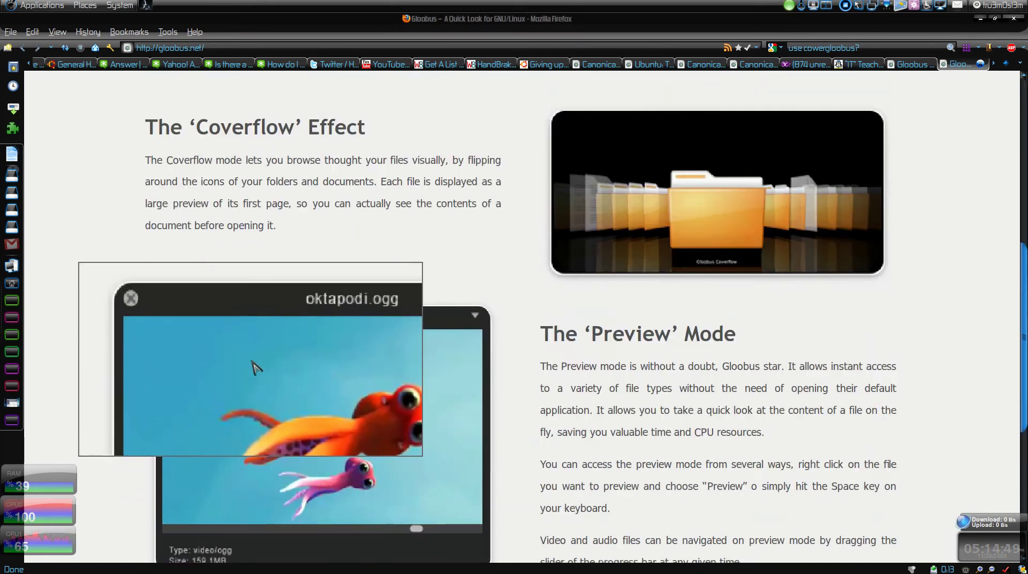
pyautogui.scroll(-12, 584, 364)
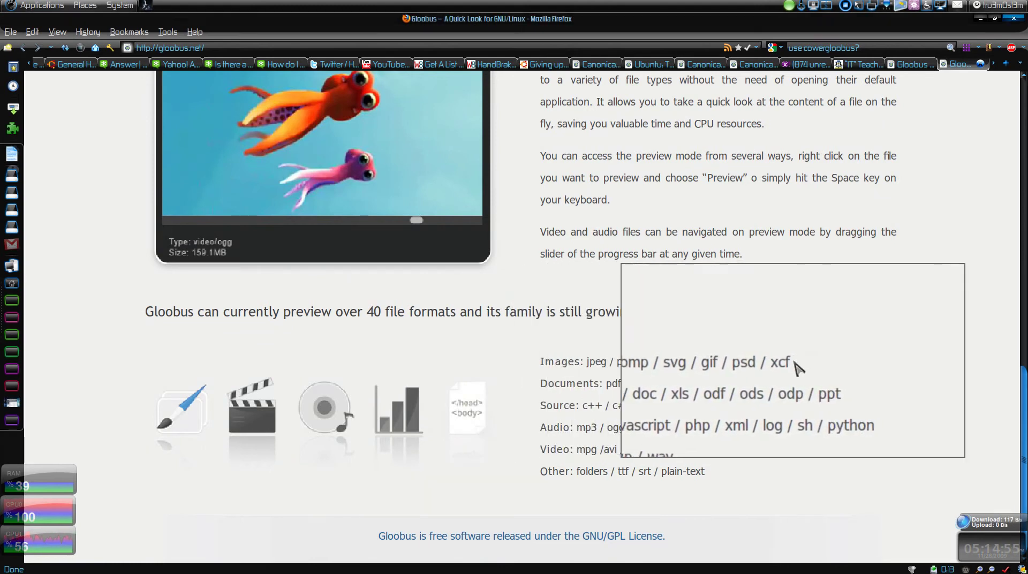
pyautogui.moveTo(775, 363); pyautogui.dragTo(572, 363)
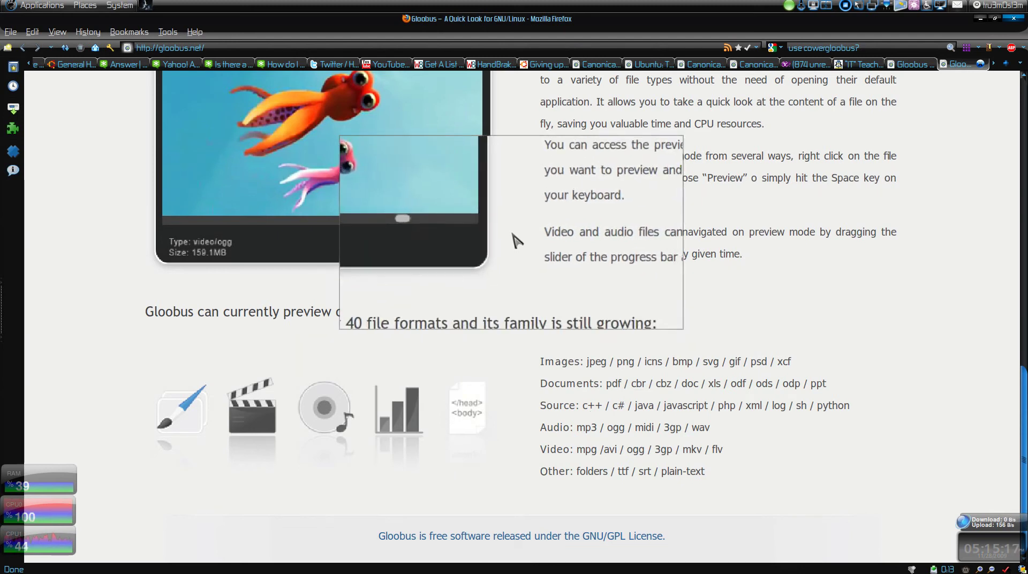
# Switch back to the Gloobus workspace and open the Ubuntu One folder from the dock.
pyautogui.hotkey('ctrl', 'alt', 'Right')
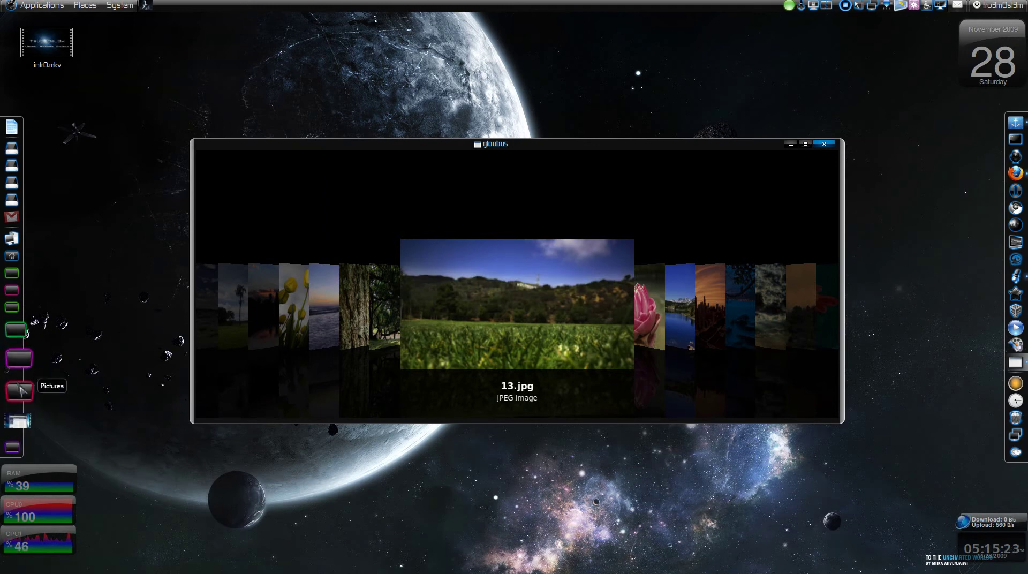
pyautogui.click(19, 374)
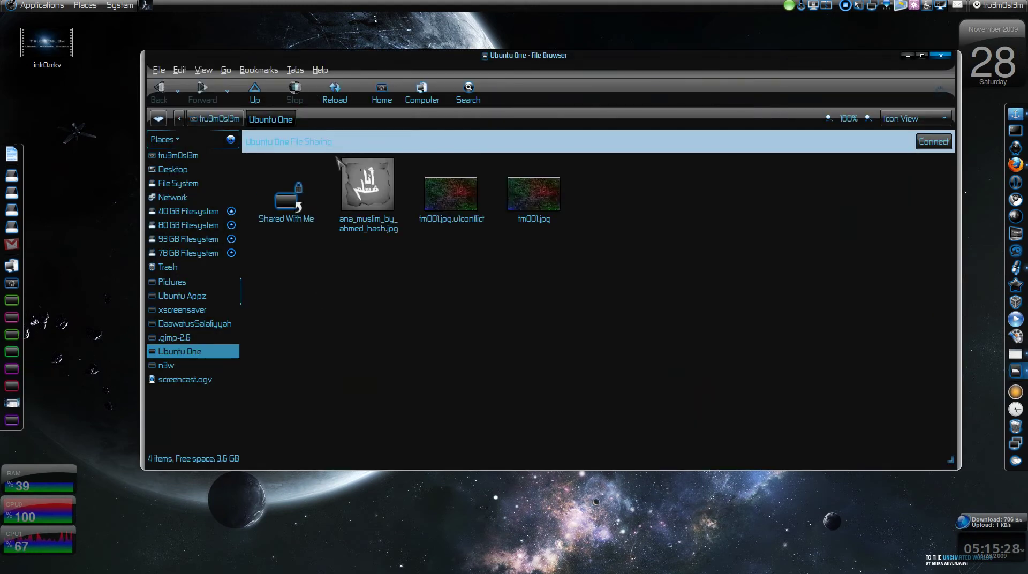
# Go up to the home folder and select the Ubuntu One folder.
pyautogui.click(222, 118)
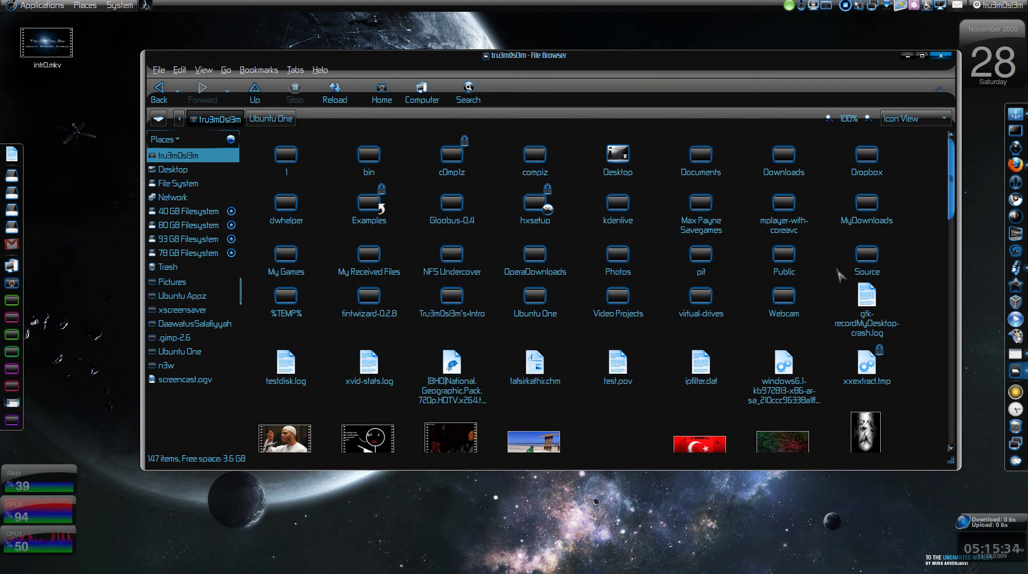
pyautogui.rightClick(536, 310)
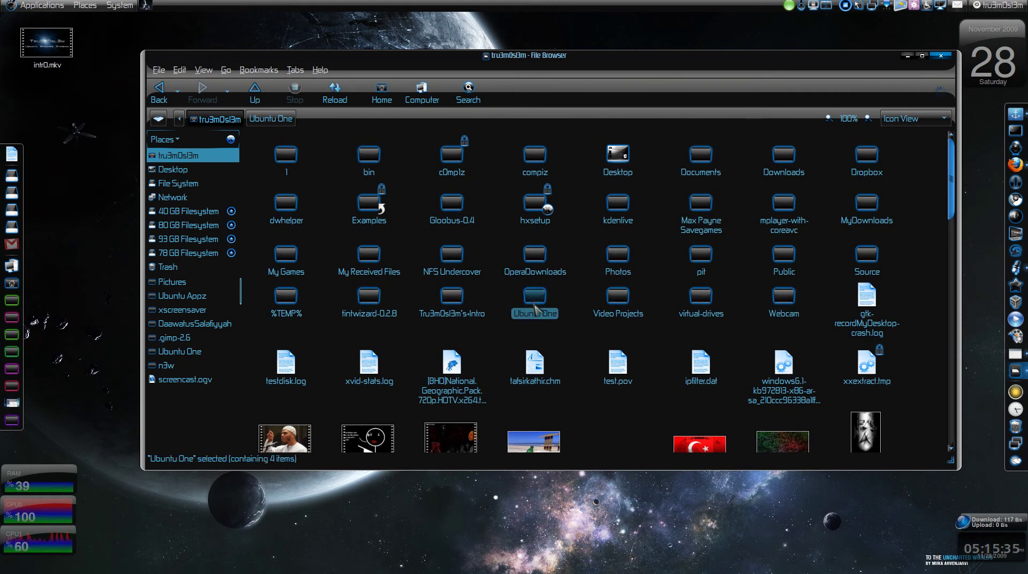
pyautogui.click(576, 323)
pyautogui.click(617, 295)
pyautogui.moveTo(563, 341); pyautogui.dragTo(546, 304)
# Quick-preview the Ubuntu One folder showing its 4.77 MB size, then close it and scroll down the list.
pyautogui.press('space')
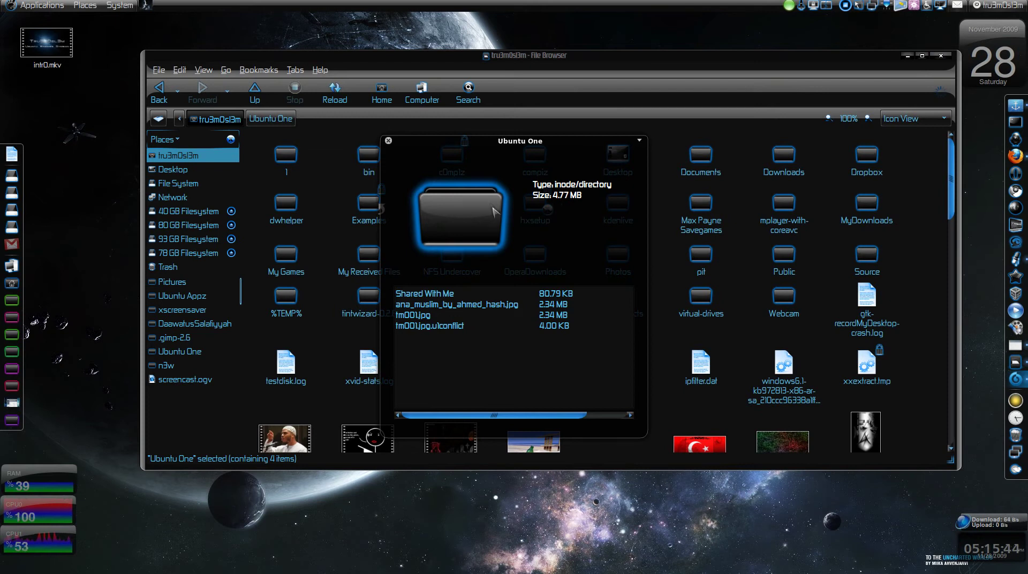
pyautogui.press('Escape')
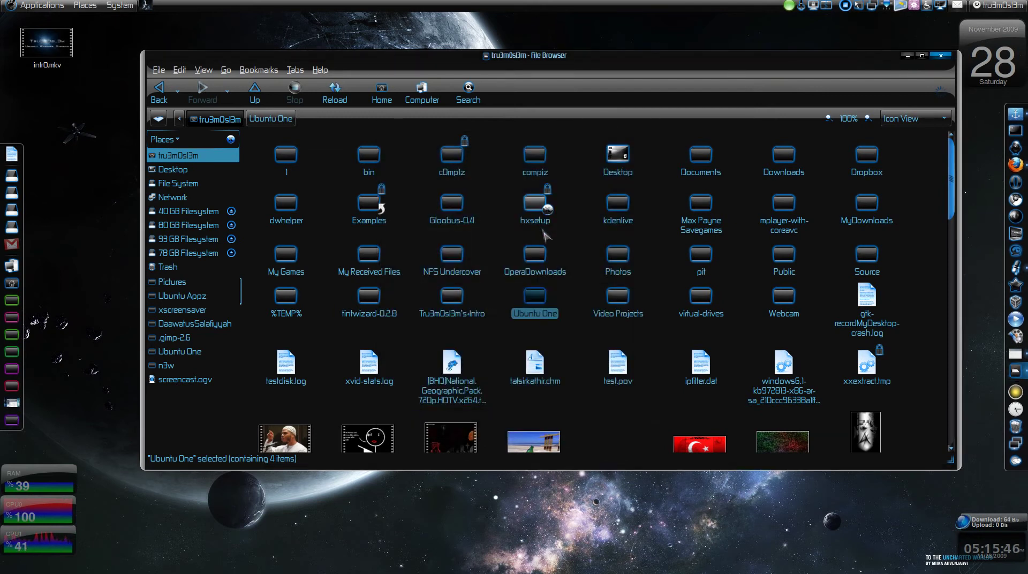
pyautogui.scroll(-10, 550, 243)
pyautogui.scroll(-3, 549, 242)
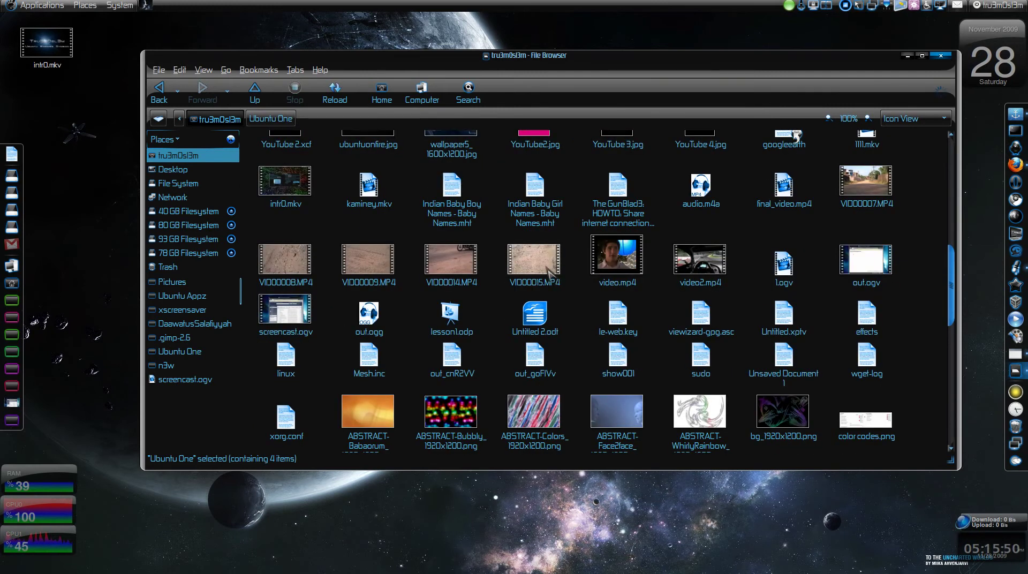
pyautogui.scroll(-5, 589, 267)
# Quick-preview video2.mp4 playing, then the GNOME-Fenestra wallpaper image at full size.
pyautogui.click(708, 151)
pyautogui.press('space')
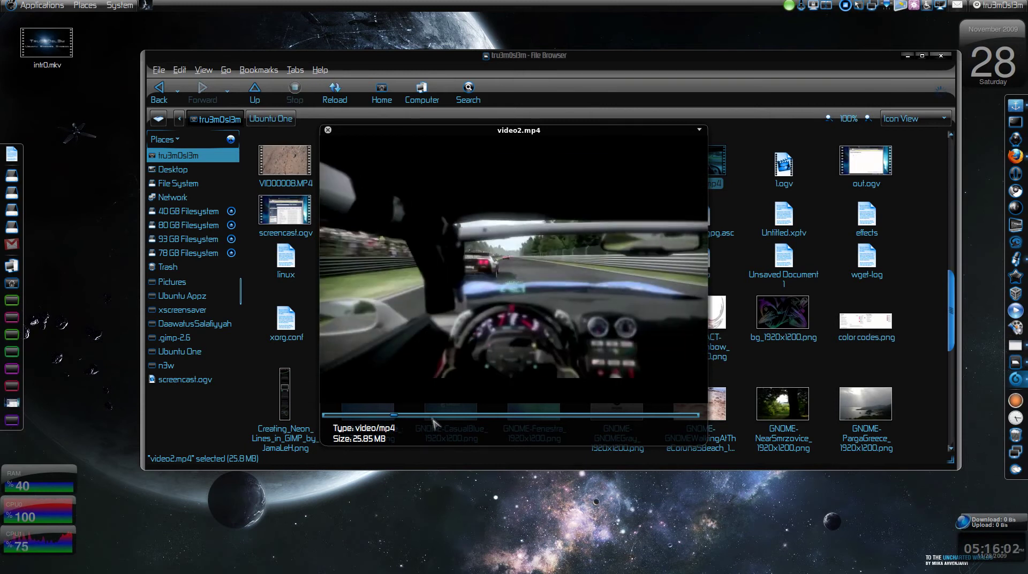
pyautogui.scroll(-3, 495, 293)
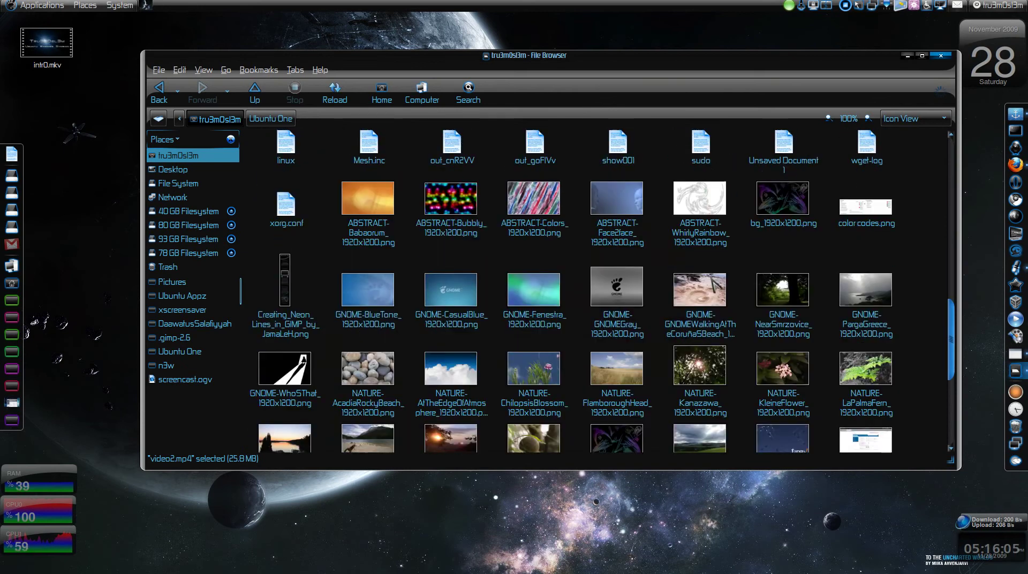
pyautogui.click(545, 300)
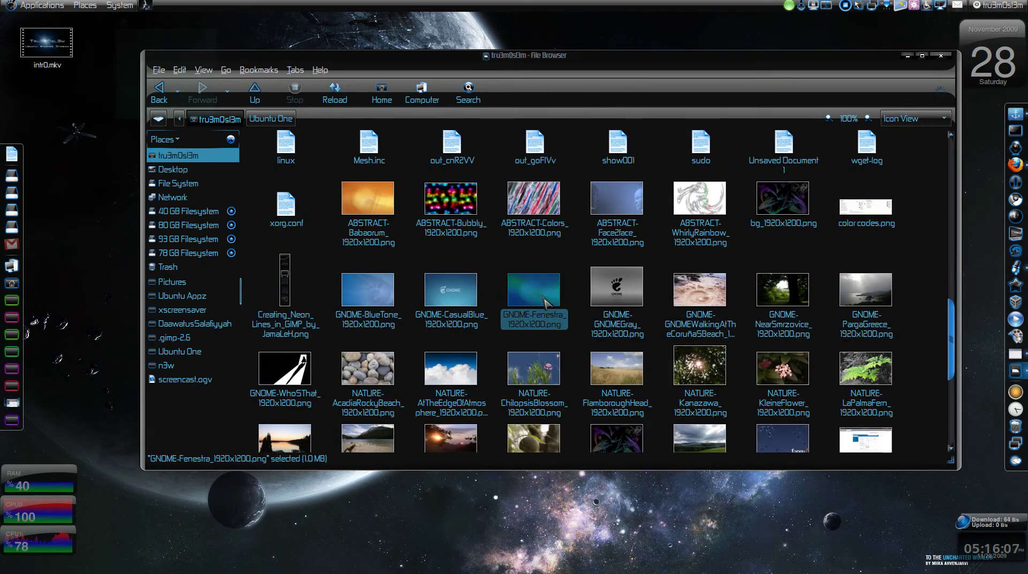
pyautogui.press('space')
pyautogui.press('space')
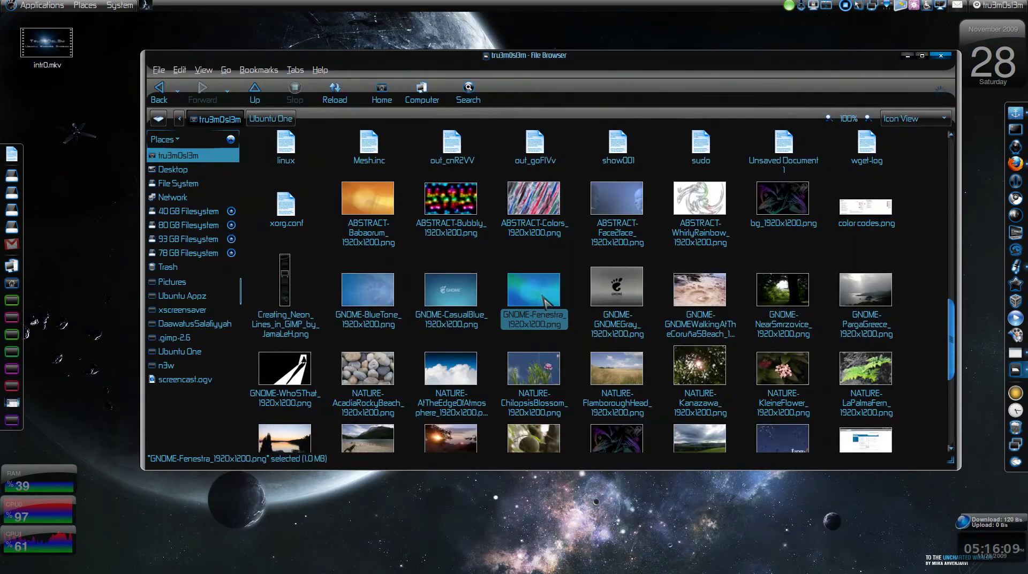
# Quick-preview the contents of wget-log.4 and close it.
pyautogui.scroll(-3, 546, 303)
pyautogui.scroll(-3, 546, 303)
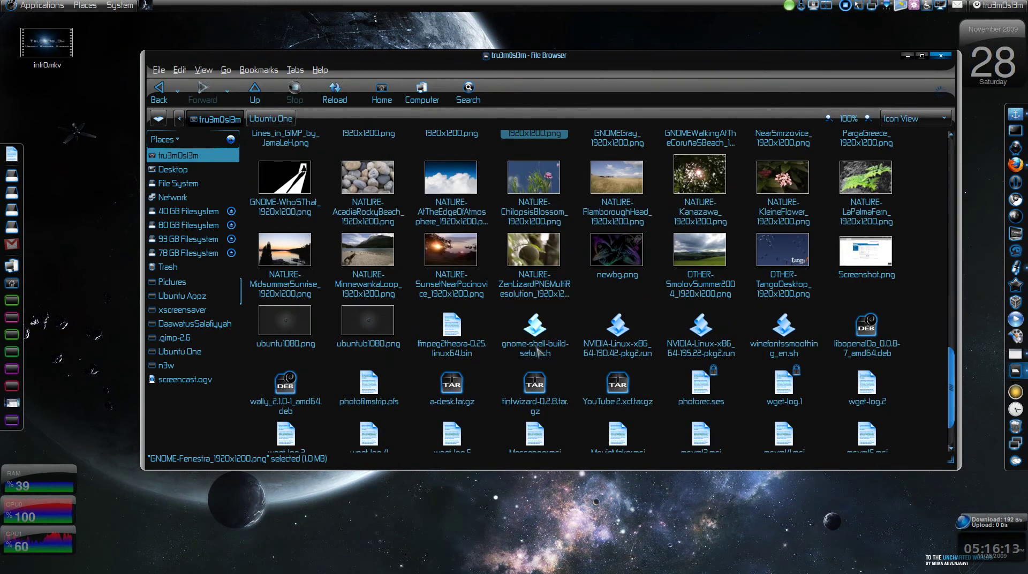
pyautogui.scroll(-1, 450, 379)
pyautogui.click(381, 399)
pyautogui.press('space')
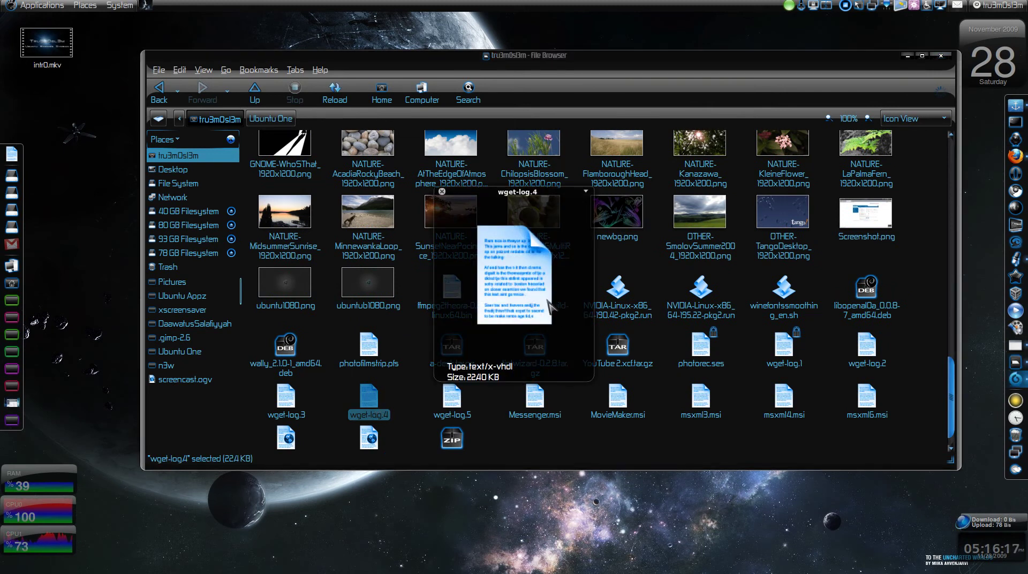
pyautogui.press('space')
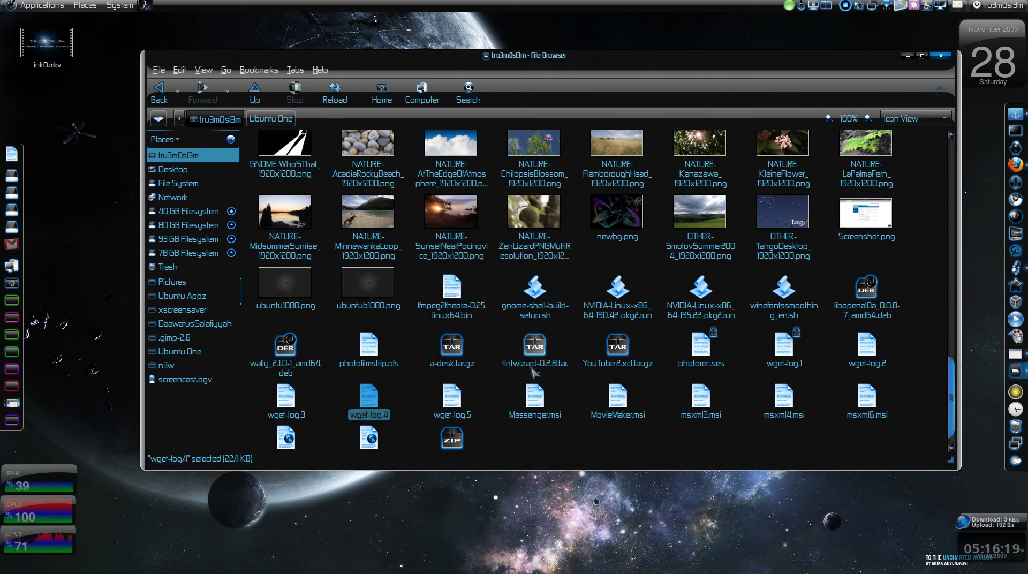
# Quick-preview the text of xorg.conf and close it.
pyautogui.scroll(-1, 877, 366)
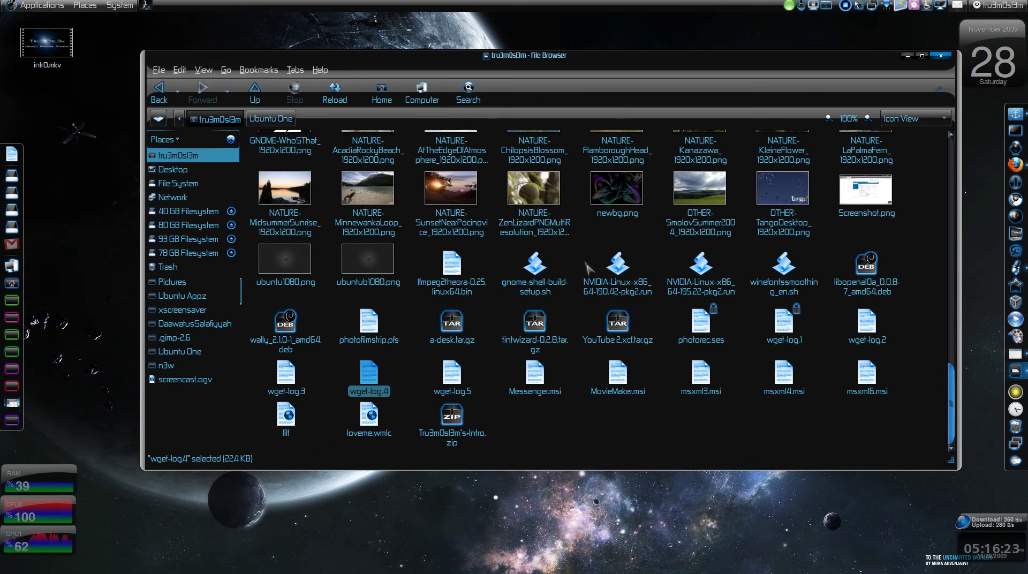
pyautogui.scroll(10, 568, 300)
pyautogui.scroll(5, 558, 310)
pyautogui.scroll(-5, 558, 309)
pyautogui.click(286, 225)
pyautogui.press('space')
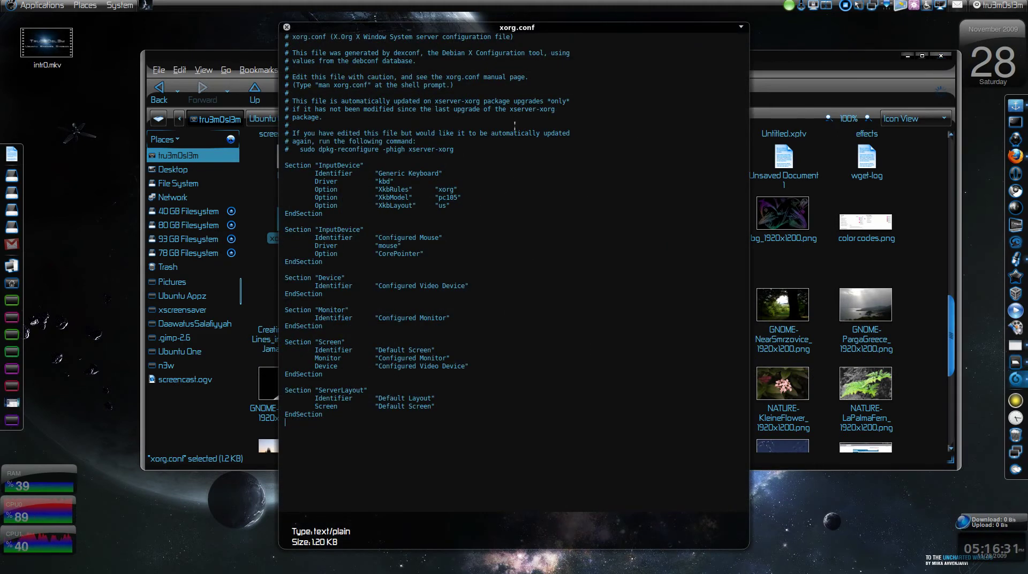
pyautogui.press('space')
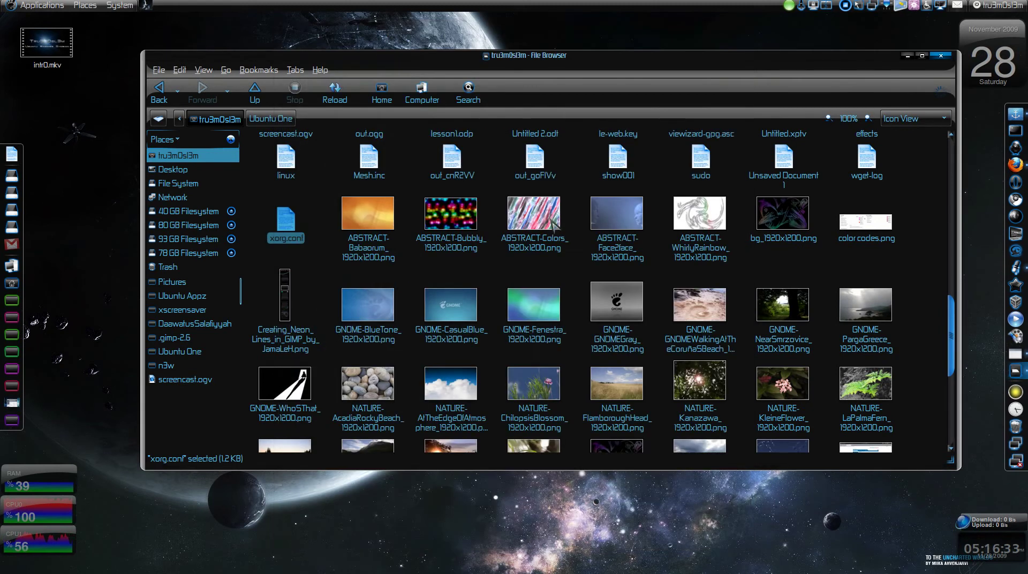
pyautogui.scroll(15, 554, 227)
# Open Gloobus-0.4, look inside gloobus-preview, then return and select the gloobus-preview folder.
pyautogui.doubleClick(453, 214)
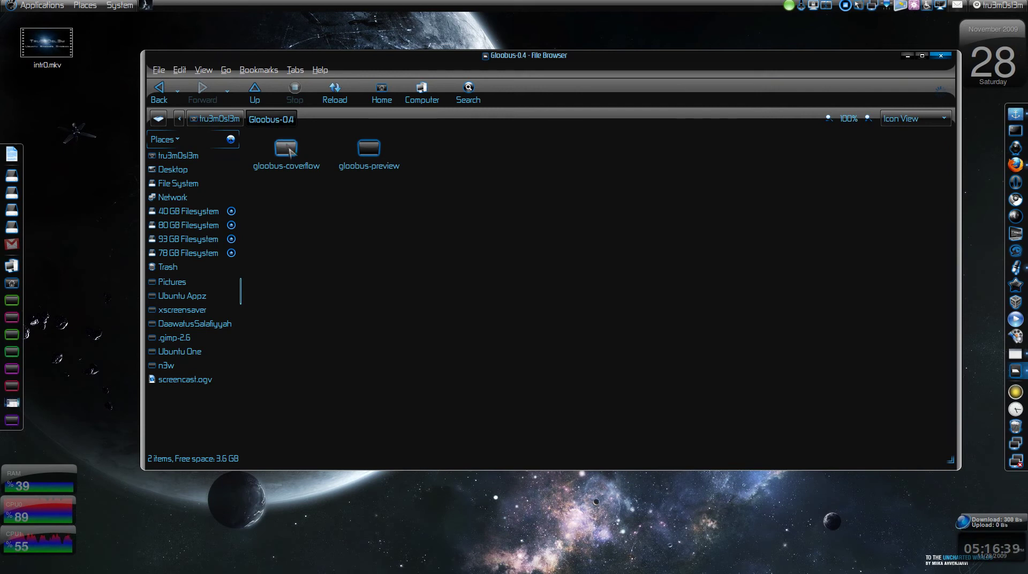
pyautogui.doubleClick(377, 162)
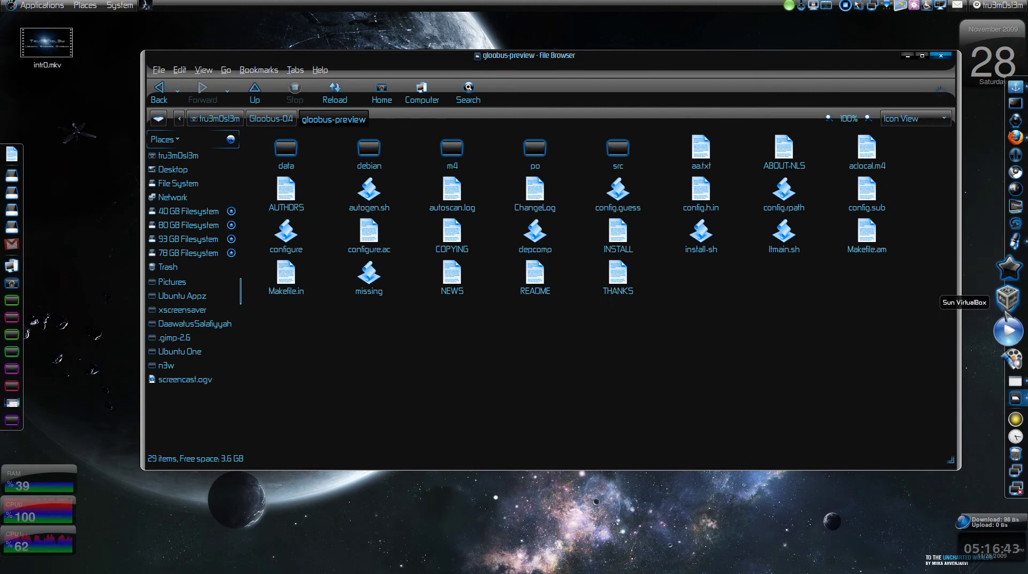
pyautogui.click(258, 122)
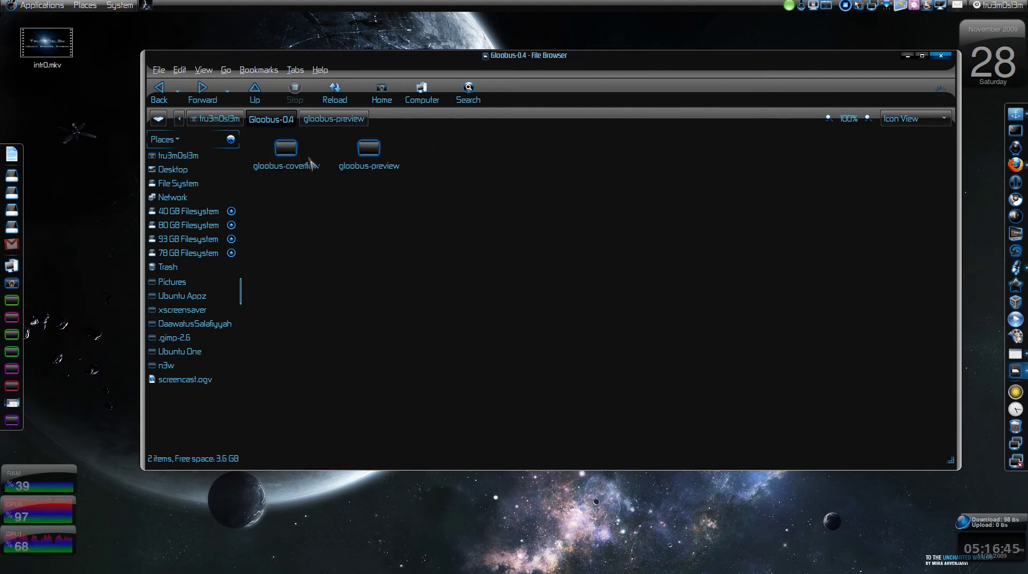
pyautogui.click(296, 169)
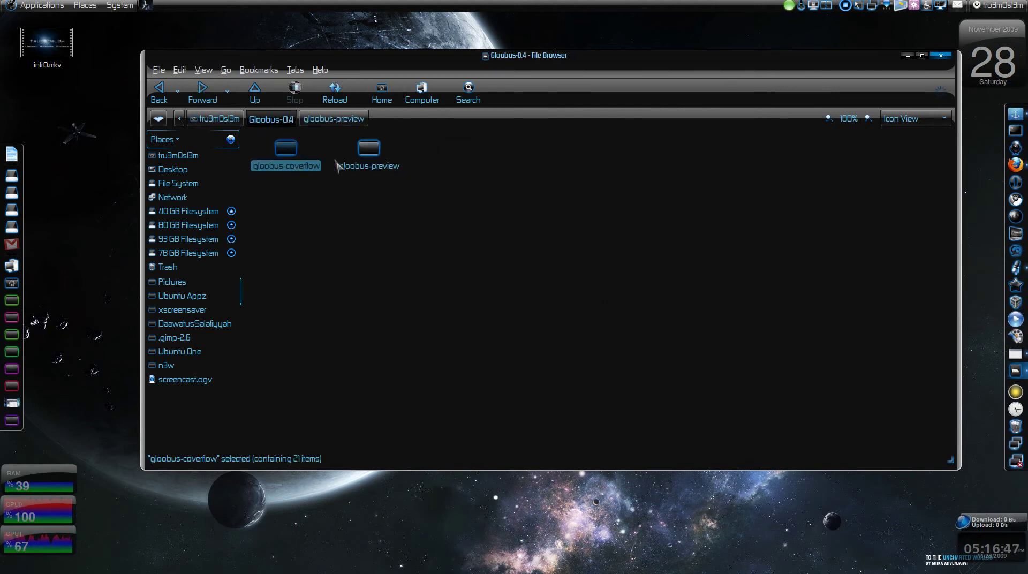
pyautogui.click(373, 179)
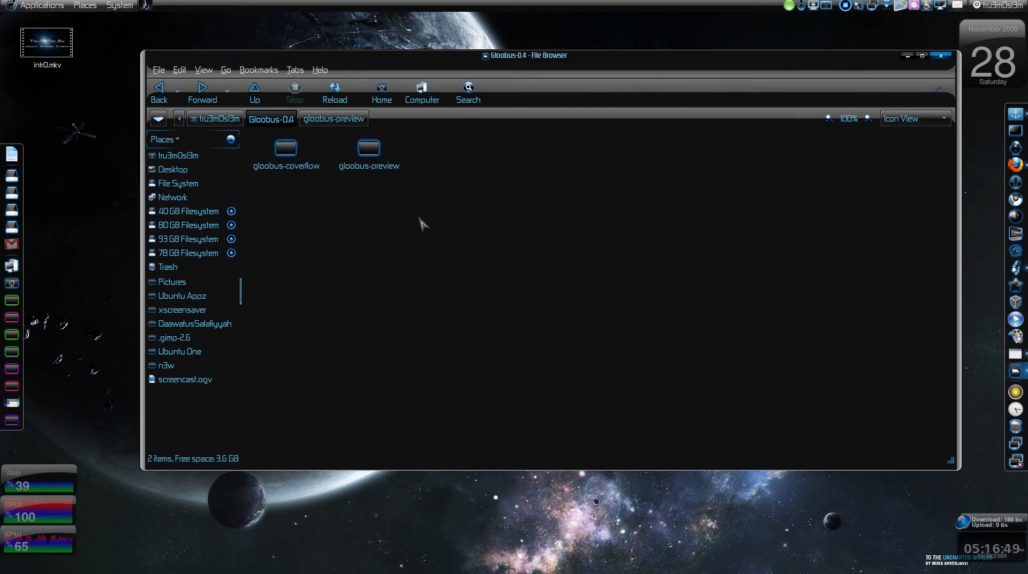
pyautogui.moveTo(419, 217); pyautogui.dragTo(377, 169)
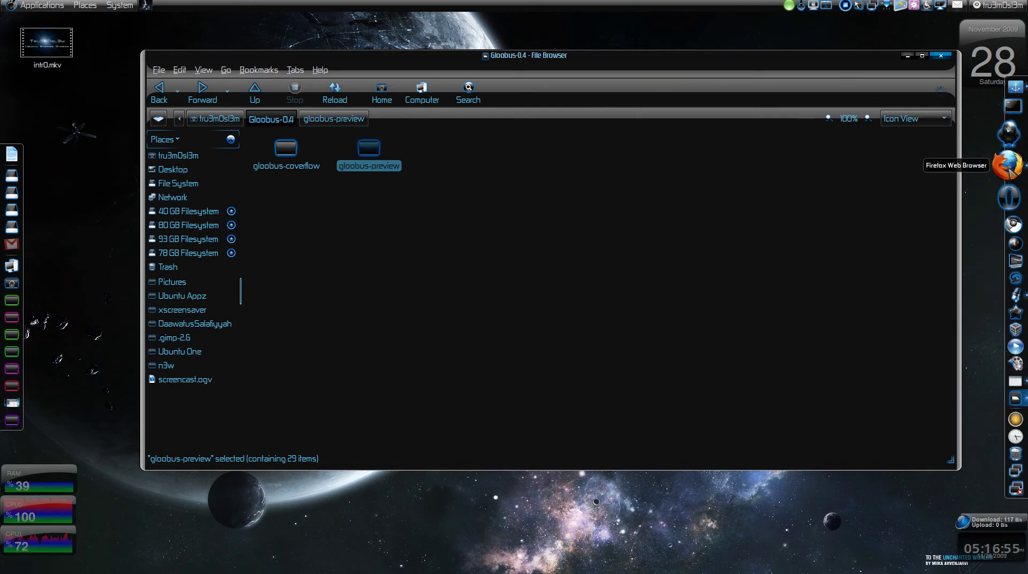
# Bring Firefox forward to the Gloobus installation page and open the Blog in a background tab.
pyautogui.click(1007, 166)
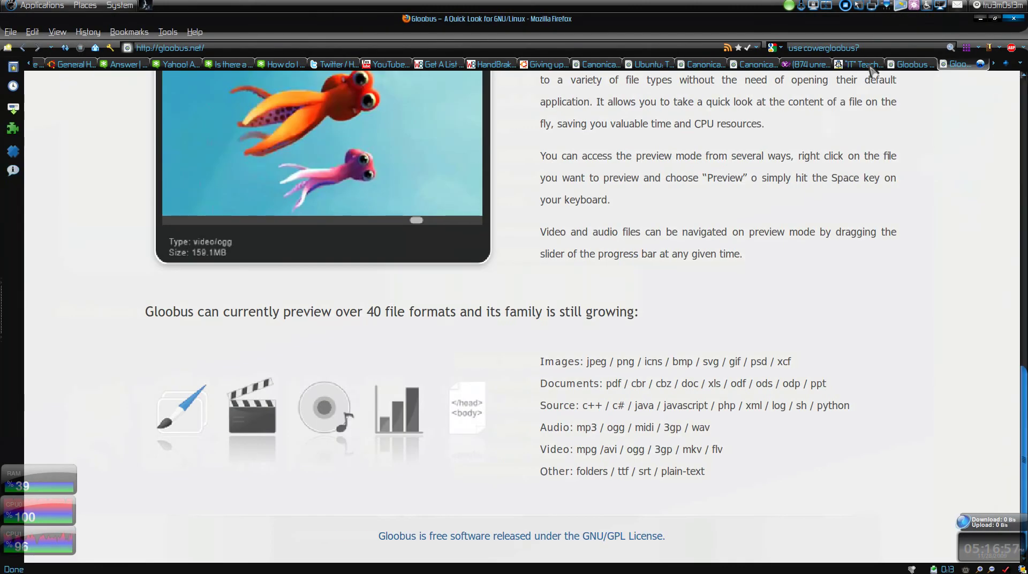
pyautogui.click(912, 69)
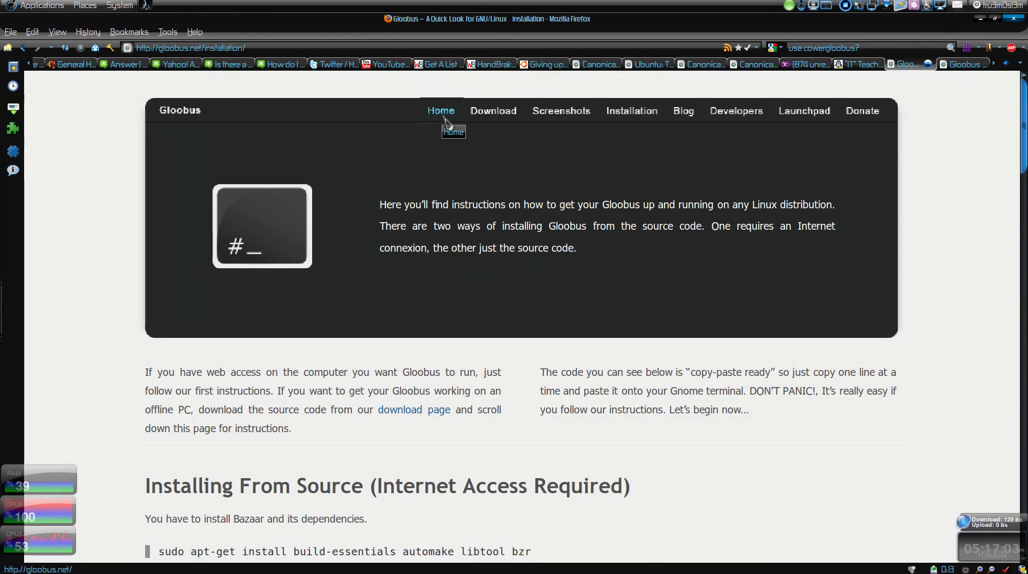
pyautogui.middleClick(686, 119)
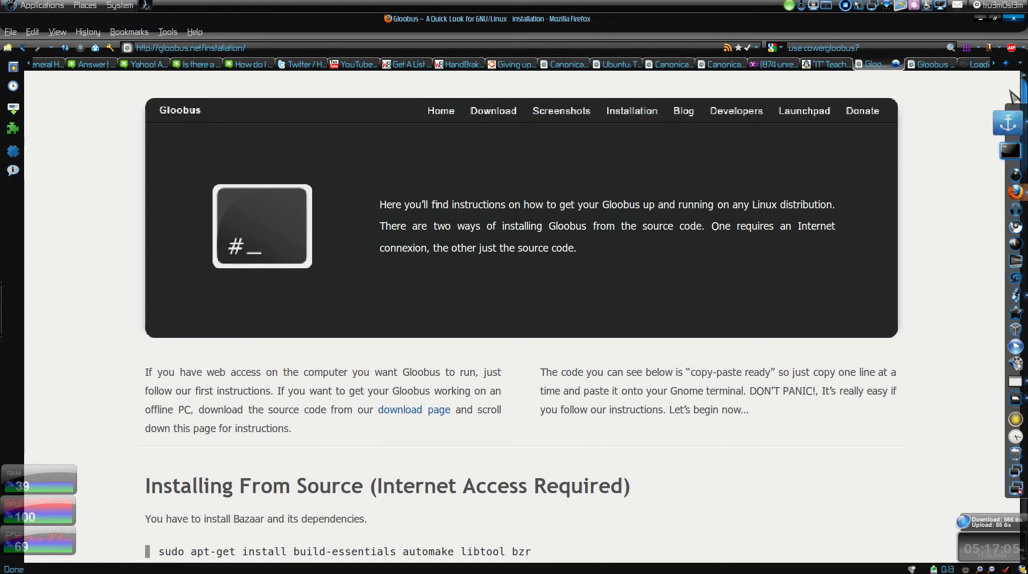
# Switch to the Gloobus blog tab and scroll through its recent posts.
pyautogui.click(965, 67)
pyautogui.scroll(-5, 423, 299)
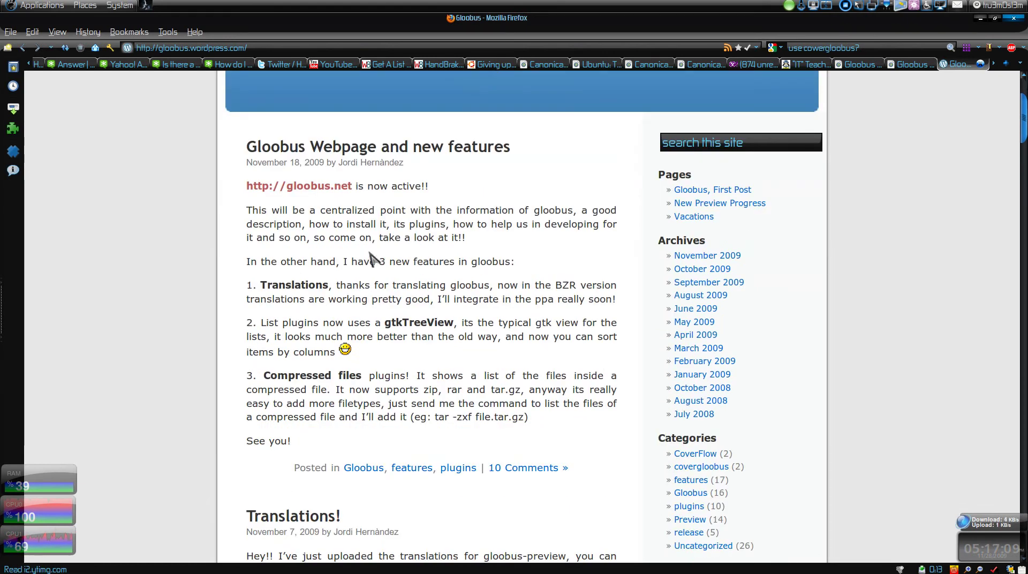
pyautogui.scroll(-5, 315, 298)
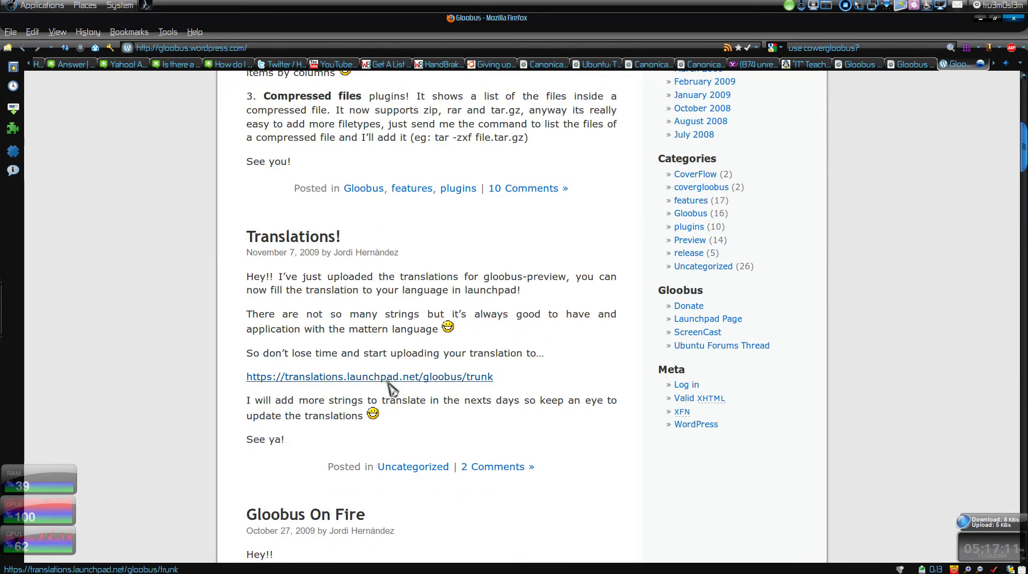
pyautogui.scroll(-7, 389, 385)
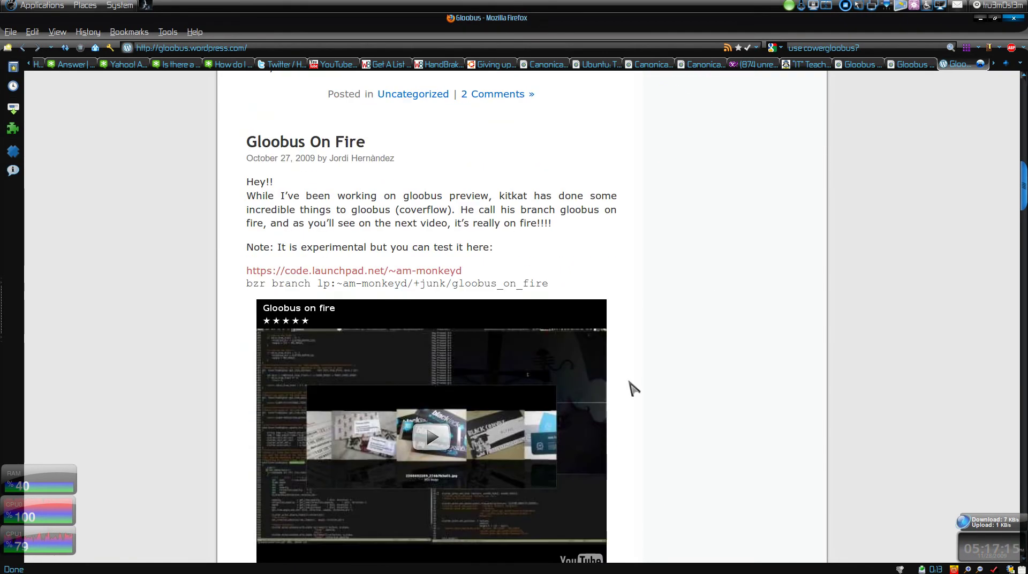
pyautogui.scroll(-5, 631, 388)
pyautogui.scroll(-2, 631, 387)
pyautogui.scroll(20, 632, 387)
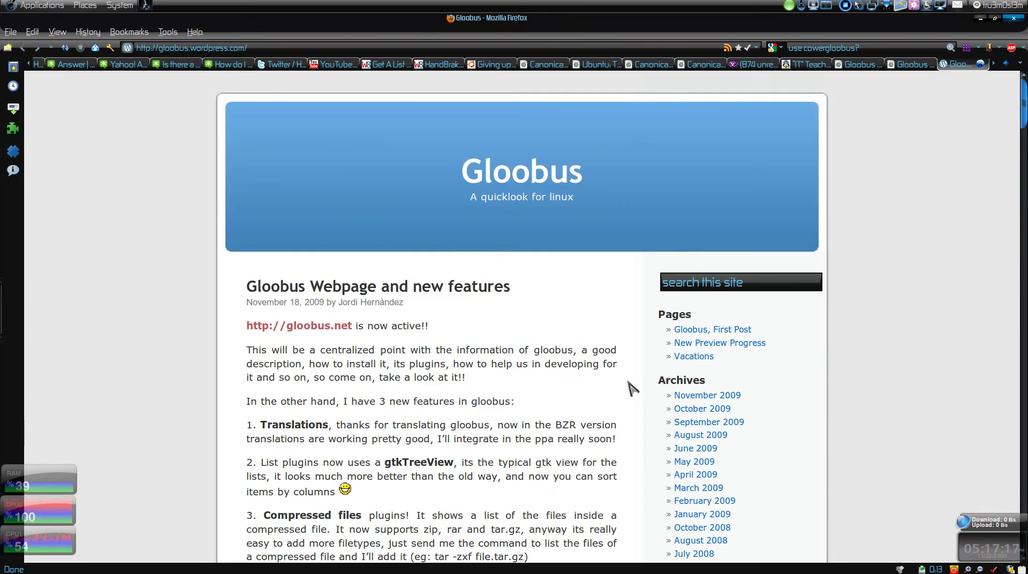
# Enter 'gloobus' in the address bar and highlight the AllForLinux 'Gloobus Preview in Ubuntu Karmic' suggestion.
pyautogui.hotkey('ctrl', 'l')
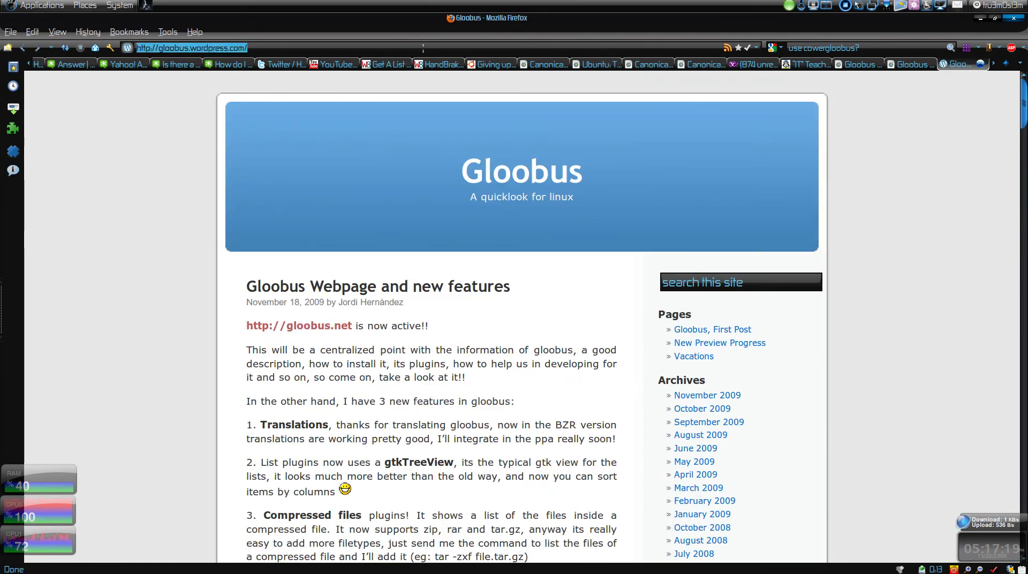
pyautogui.write('trav')
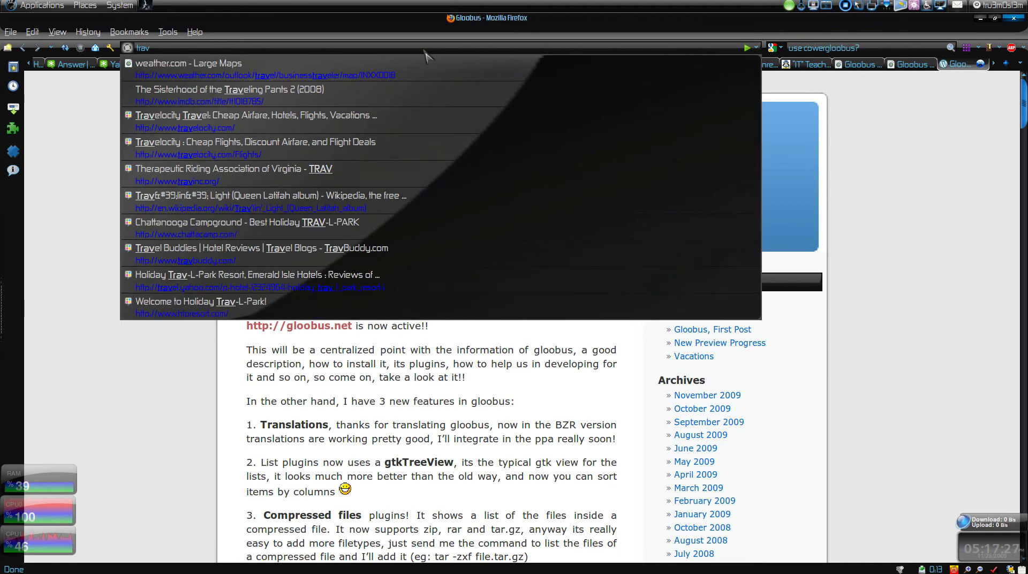
pyautogui.press('BackSpace')
pyautogui.press('BackSpace')
pyautogui.press('BackSpace')
pyautogui.press('BackSpace')
pyautogui.write('gllobu')
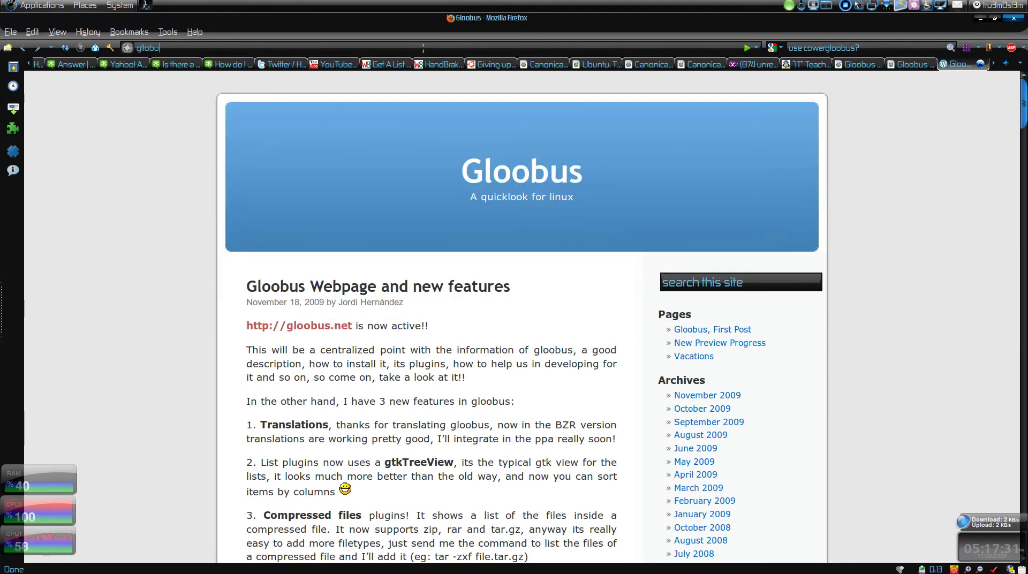
pyautogui.write('oobus')
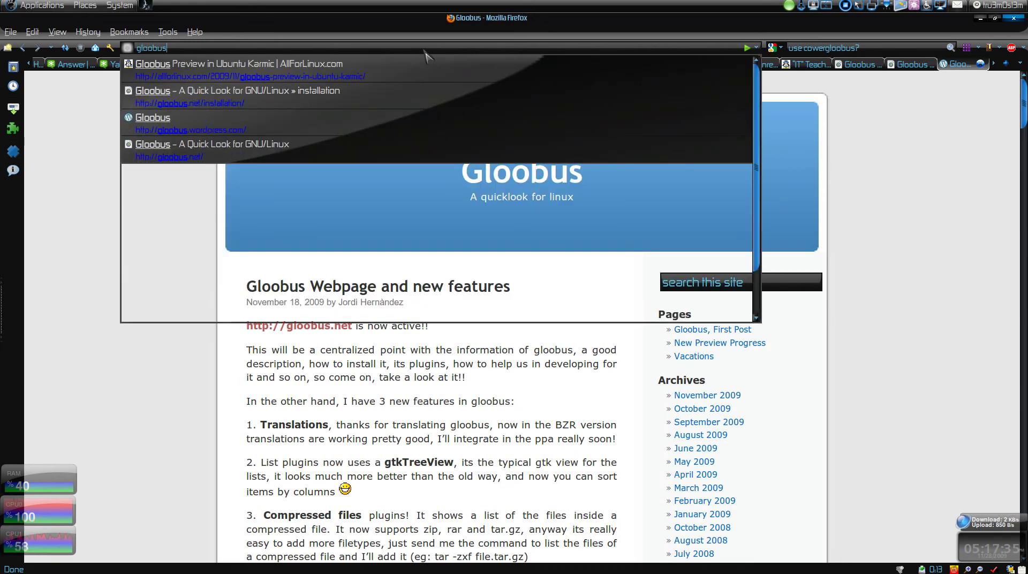
pyautogui.press('Down')
pyautogui.press('Down')
pyautogui.press('Up')
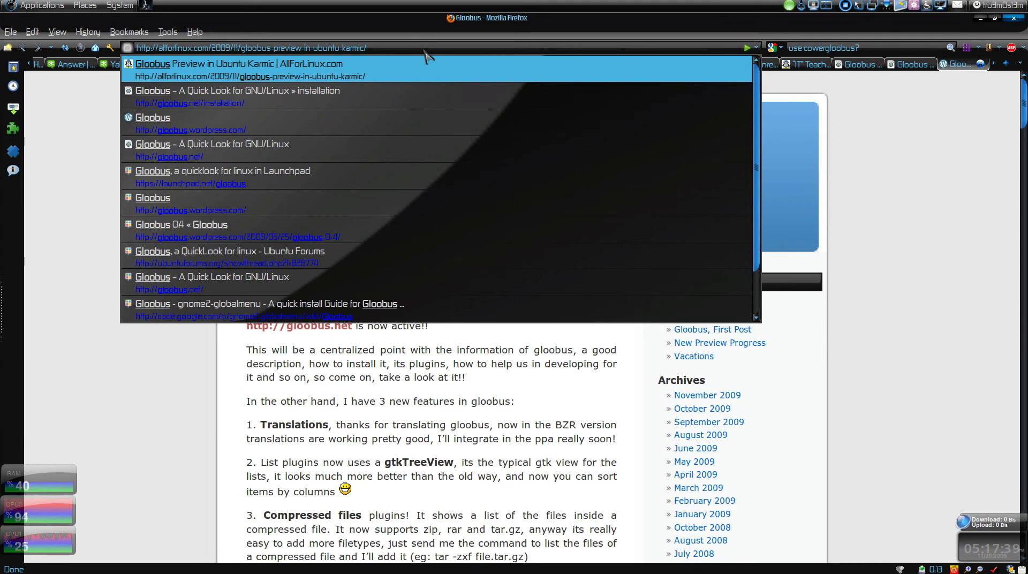
# Load the AllForLinux Gloobus article and scroll to its PPA sources section.
pyautogui.press('Return')
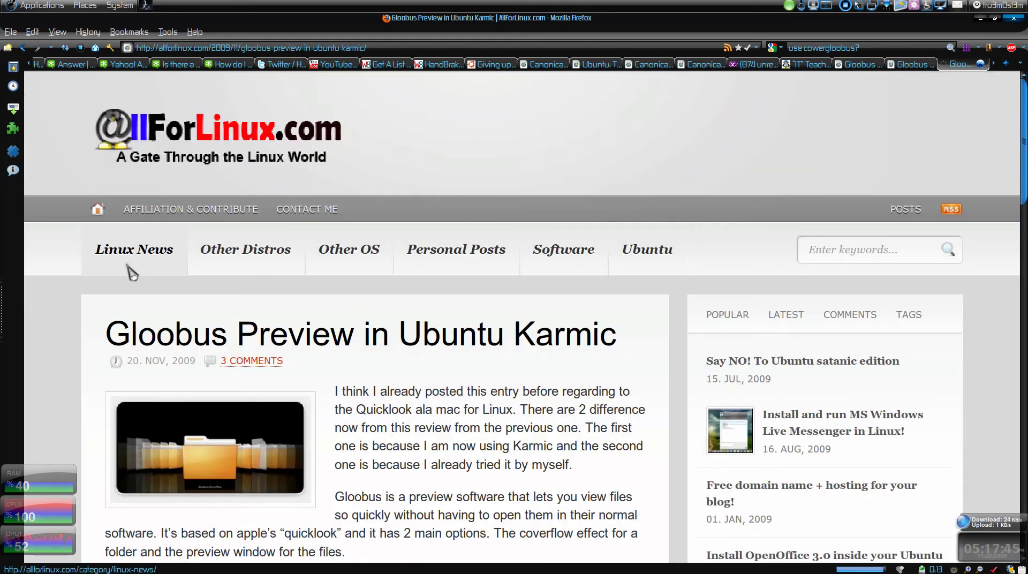
pyautogui.scroll(-10, 374, 385)
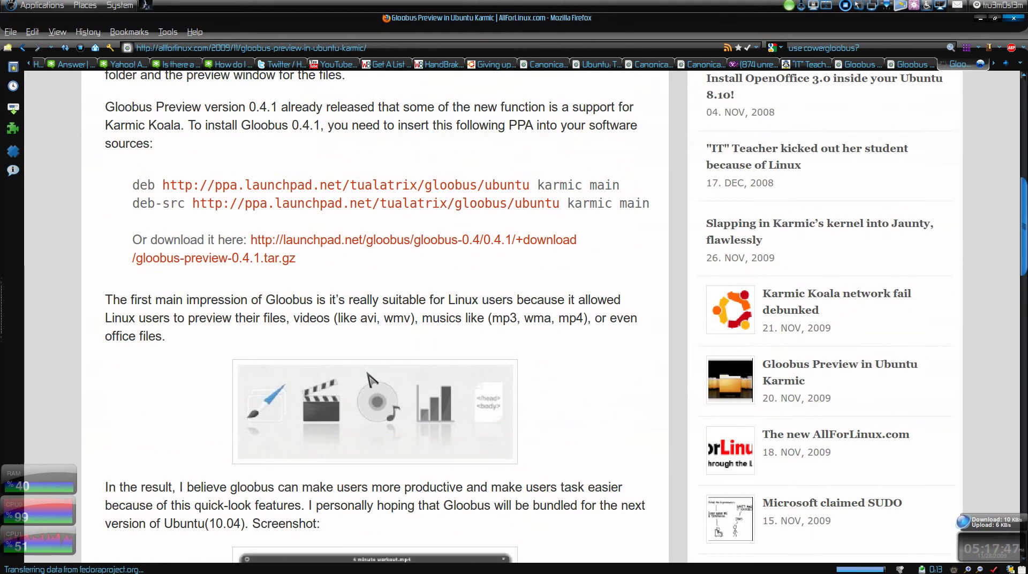
pyautogui.click(471, 241)
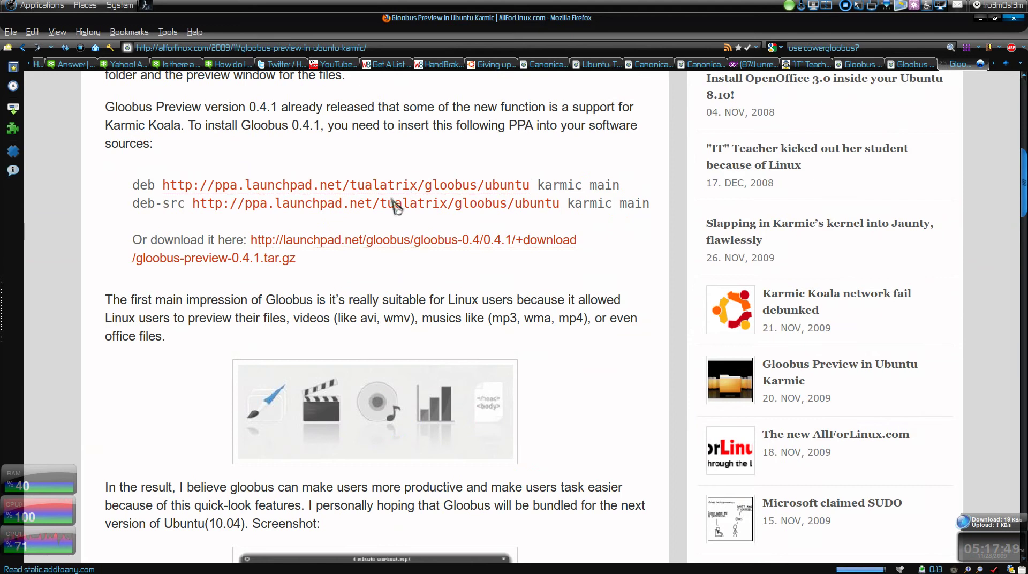
pyautogui.scroll(3, 284, 209)
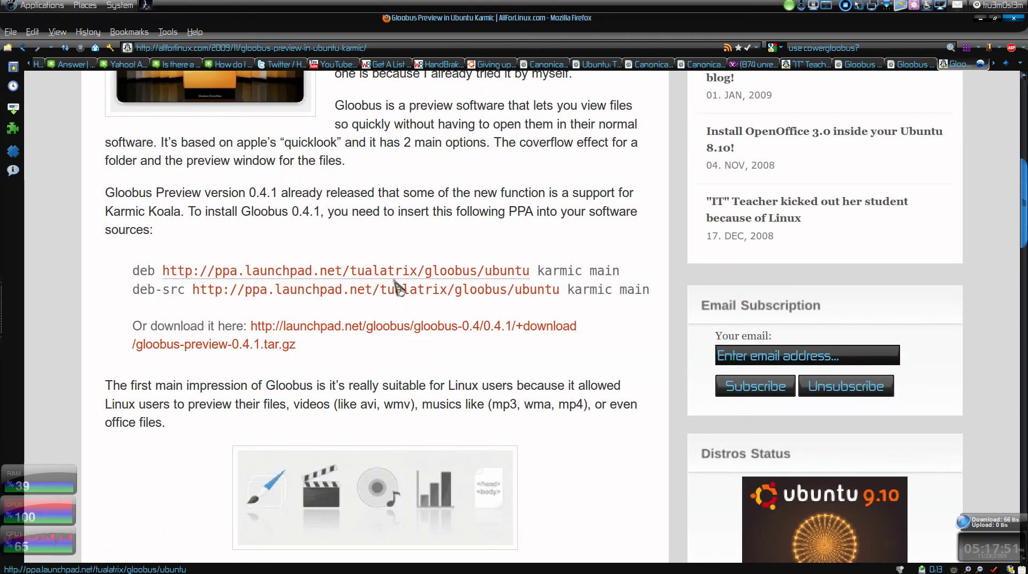
# Select the 'karmic' words, then highlight both the deb and deb-src PPA lines.
pyautogui.doubleClick(562, 269)
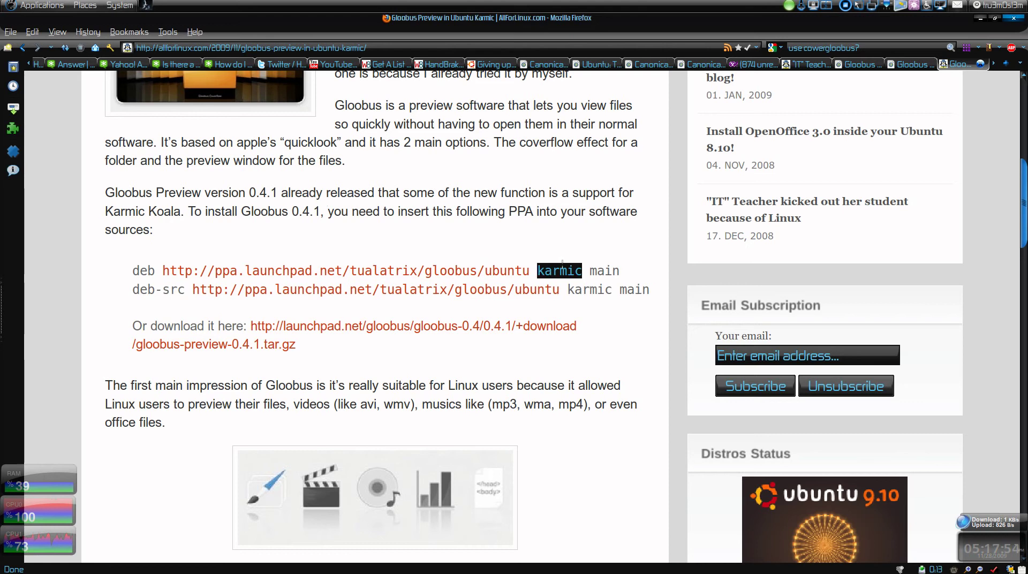
pyautogui.doubleClick(582, 290)
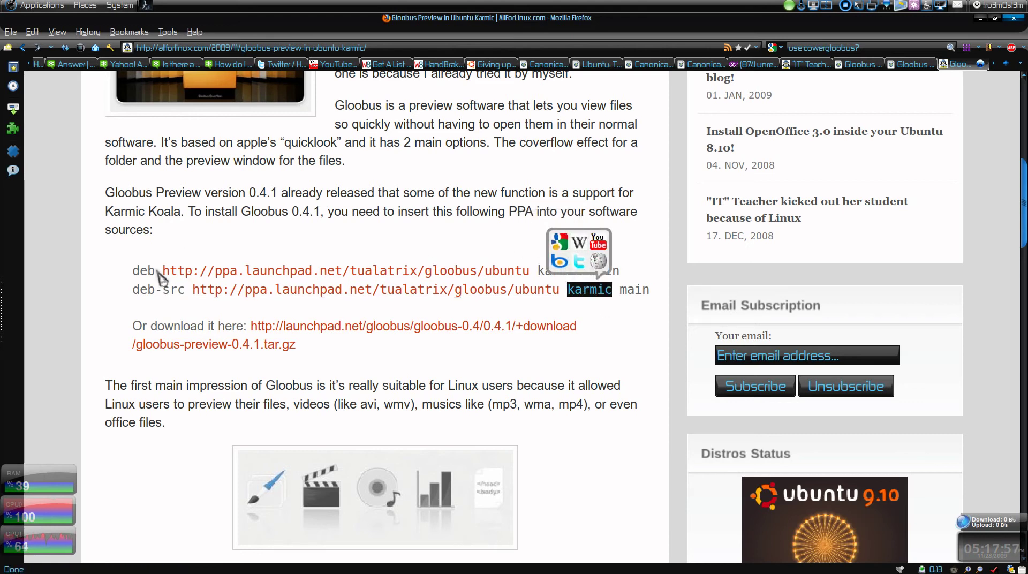
pyautogui.moveTo(132, 268); pyautogui.dragTo(660, 303)
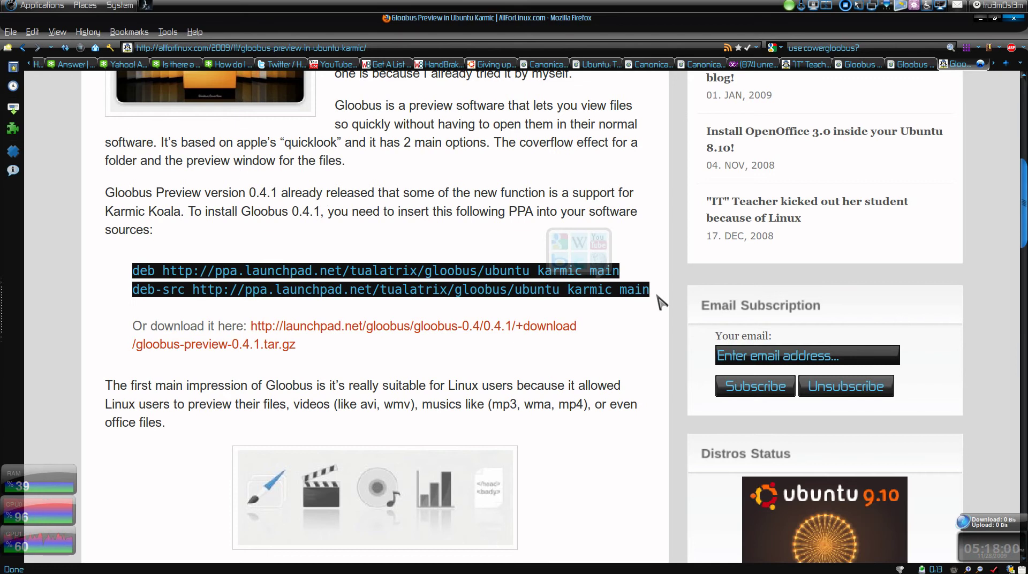
pyautogui.scroll(2, 382, 253)
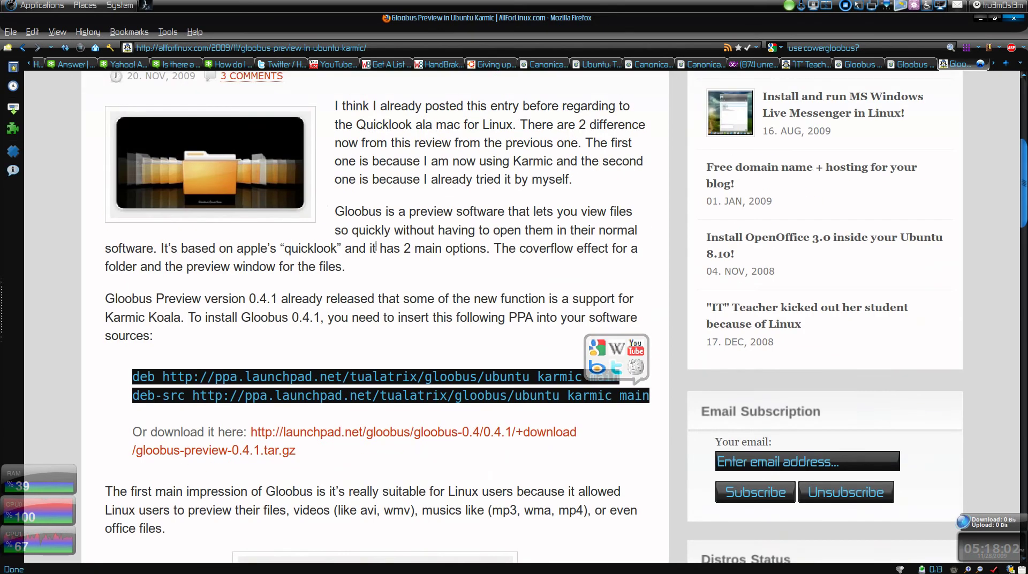
pyautogui.scroll(-4, 381, 253)
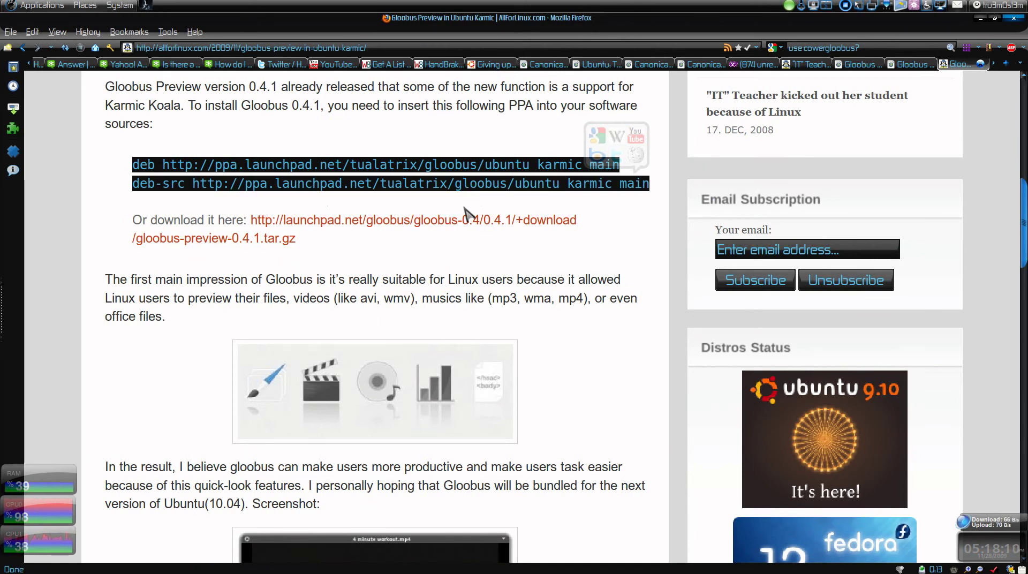
pyautogui.scroll(-3, 464, 213)
pyautogui.scroll(6, 466, 214)
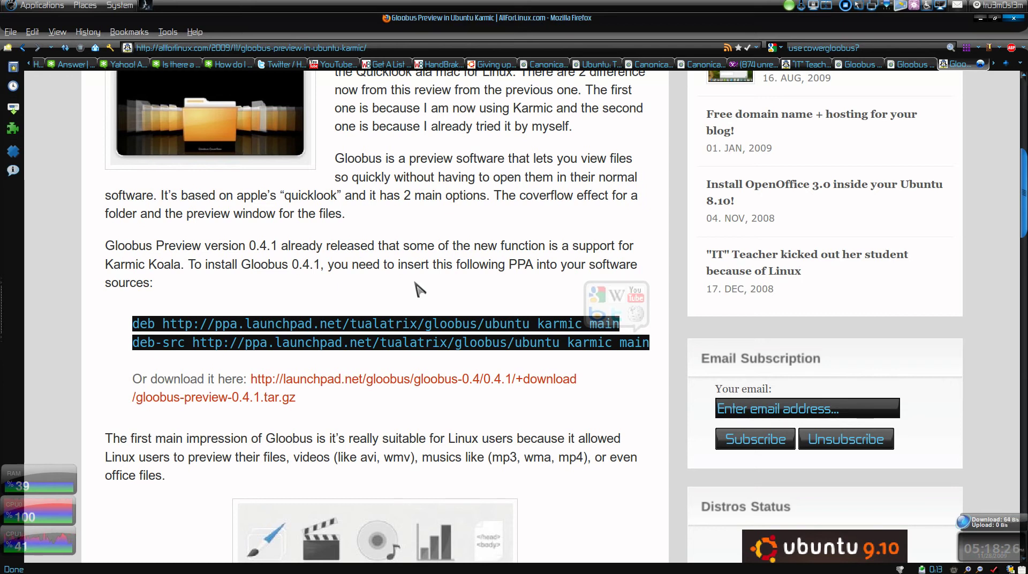
# Switch to the Gloobus installation page and magnify the install commands.
pyautogui.click(912, 66)
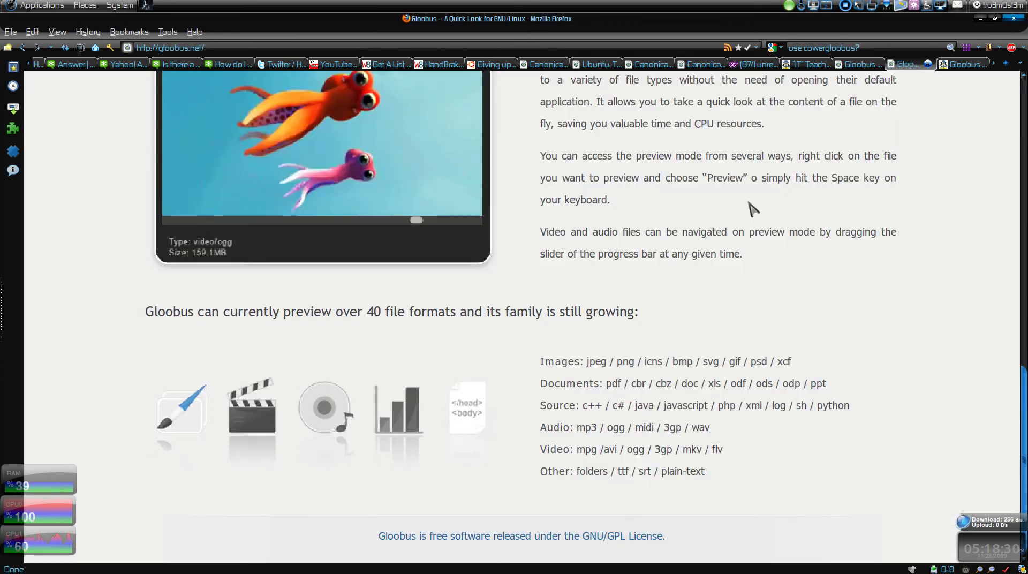
pyautogui.scroll(10, 754, 209)
pyautogui.scroll(5, 718, 291)
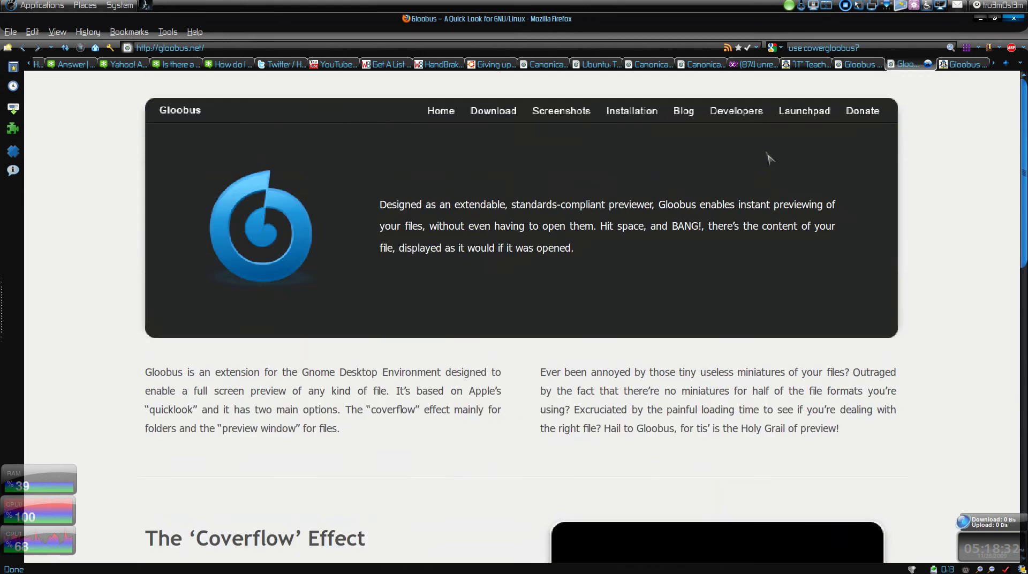
pyautogui.click(864, 64)
pyautogui.scroll(-5, 470, 210)
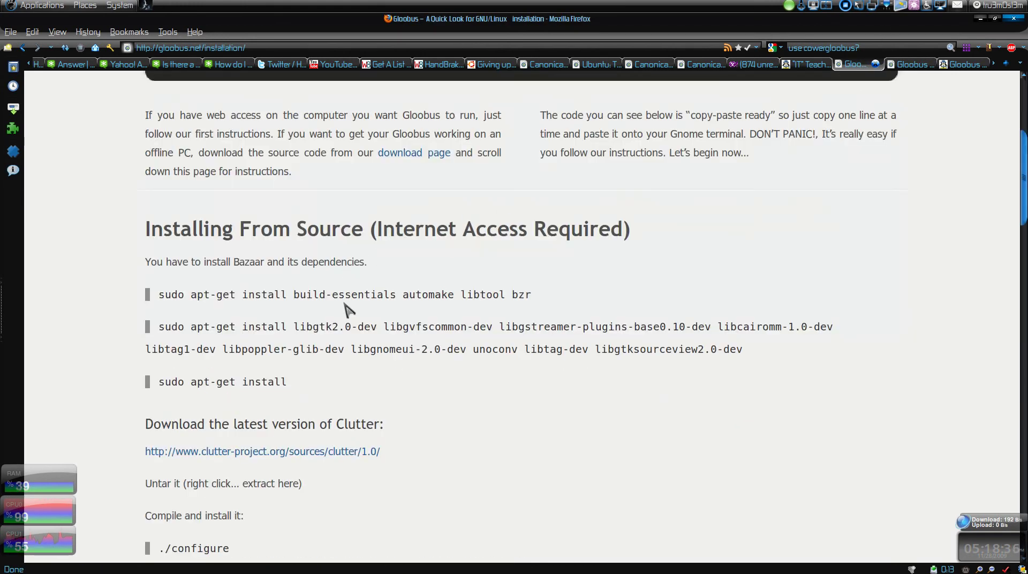
pyautogui.press('super+m')
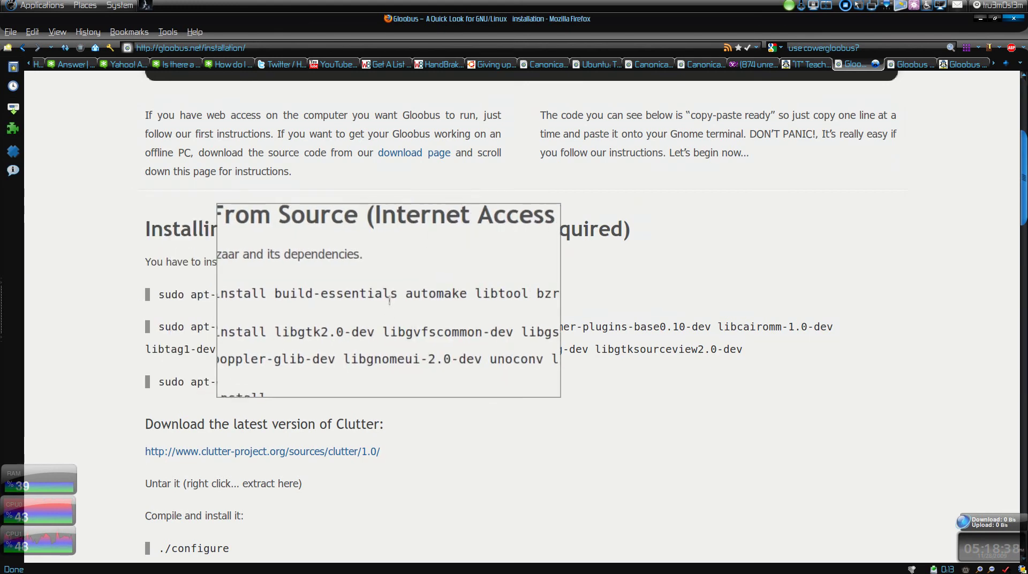
# Highlight 'essentials' in the build-essentials command, then the bzr branch command line.
pyautogui.moveTo(388, 294); pyautogui.dragTo(396, 294)
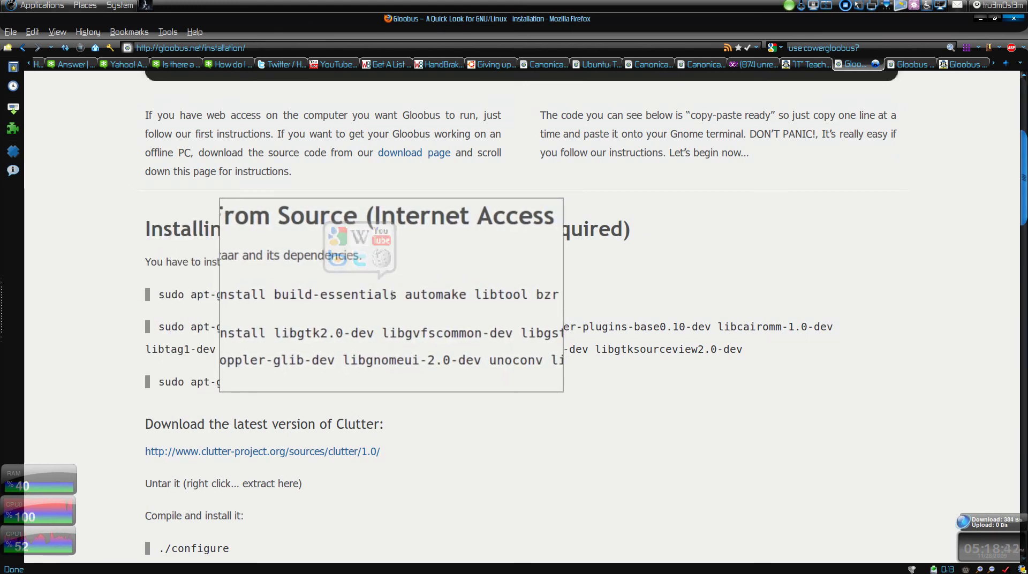
pyautogui.moveTo(393, 295); pyautogui.dragTo(322, 296)
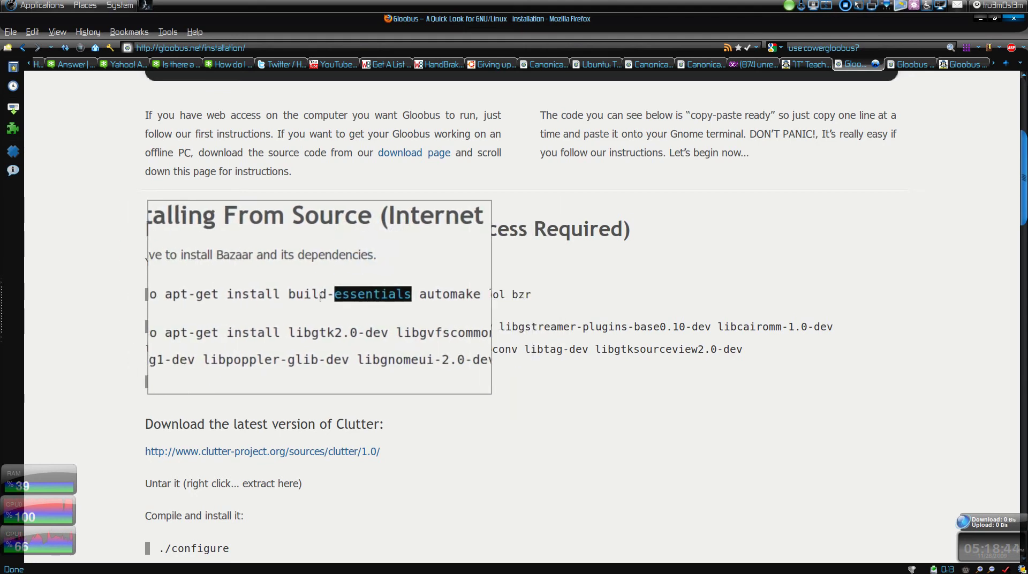
pyautogui.click(520, 294)
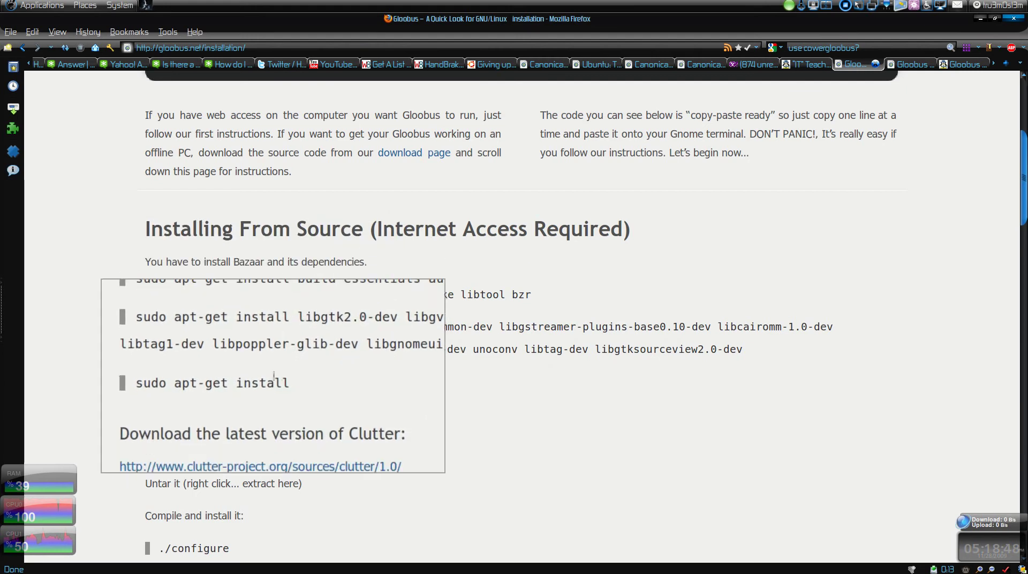
pyautogui.scroll(-3, 275, 381)
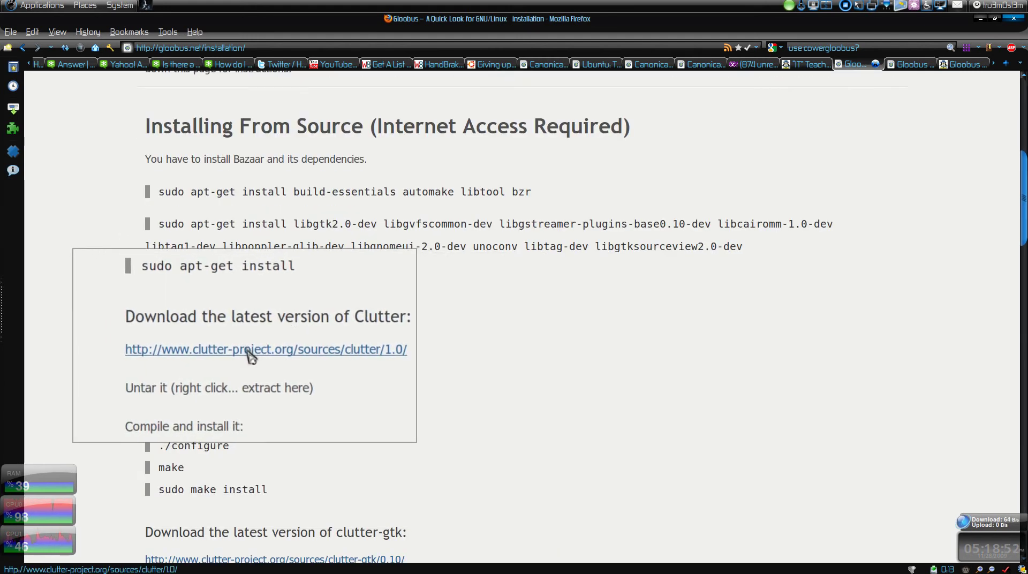
pyautogui.scroll(-6, 236, 429)
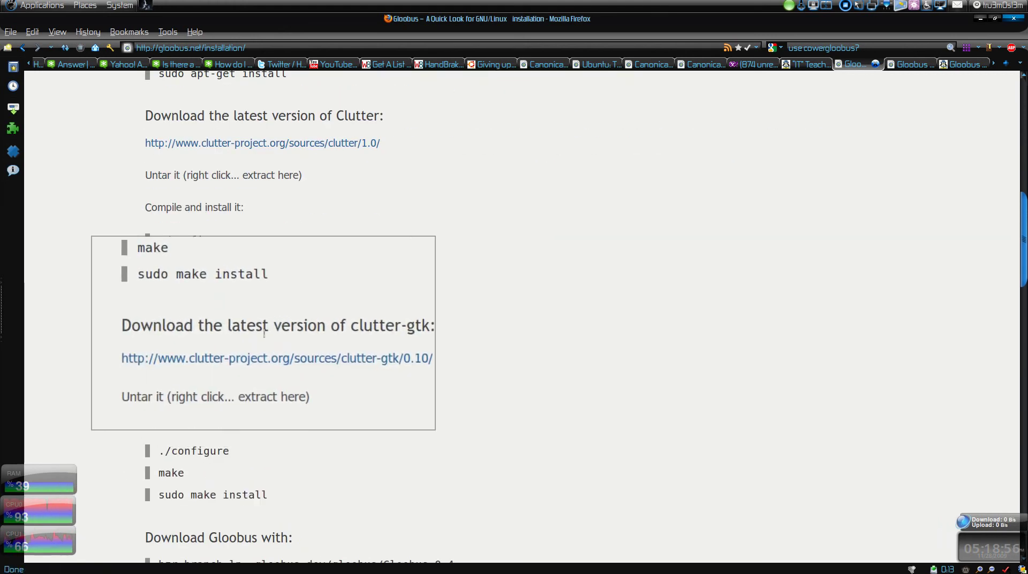
pyautogui.scroll(-6, 268, 369)
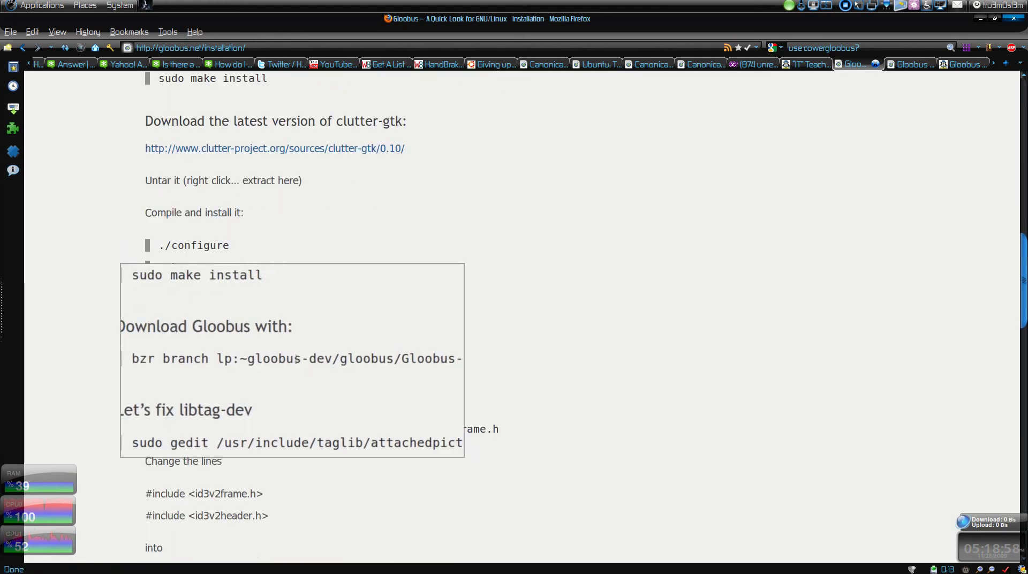
pyautogui.tripleClick(253, 353)
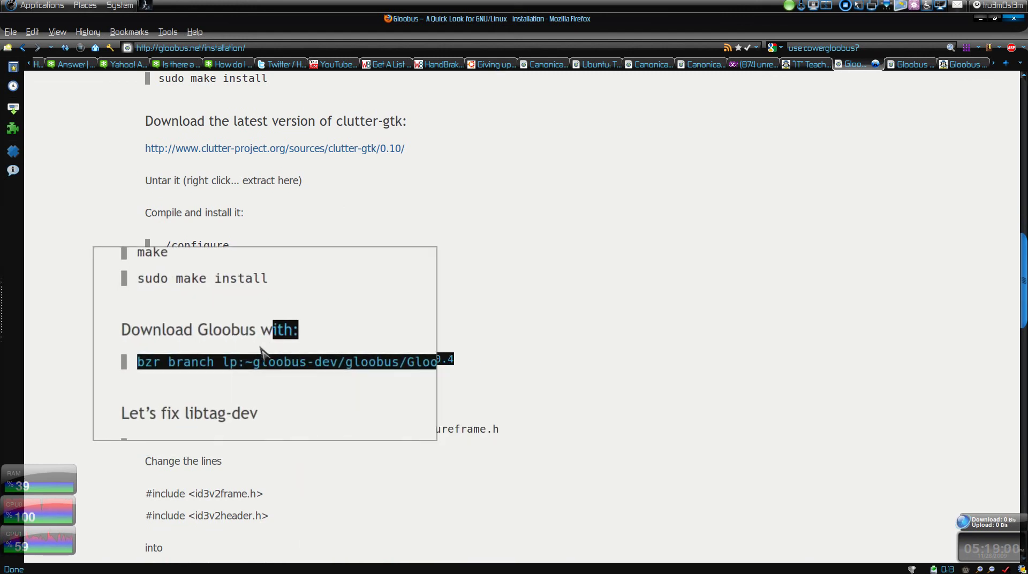
# Highlight the sudo gedit file path and scroll to the Gloobus-Preview and Coverflow build steps.
pyautogui.scroll(-3, 348, 374)
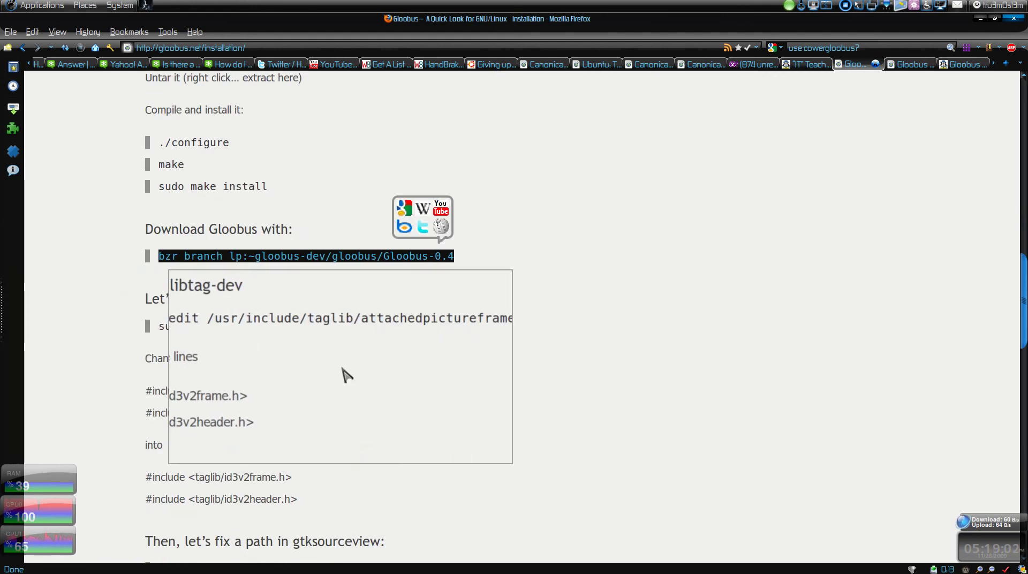
pyautogui.scroll(-3, 177, 268)
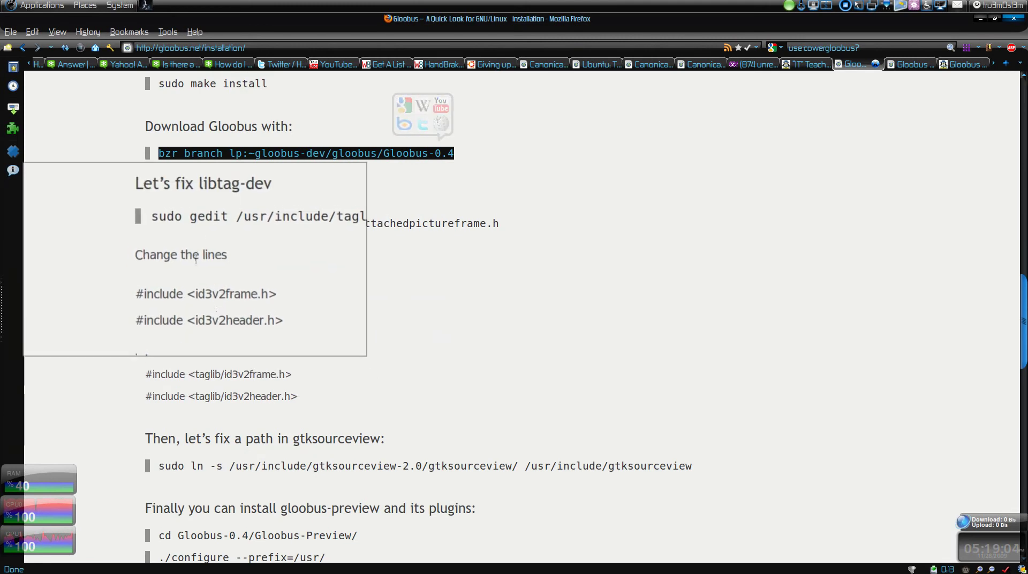
pyautogui.moveTo(203, 223); pyautogui.dragTo(528, 230)
pyautogui.scroll(-5, 186, 309)
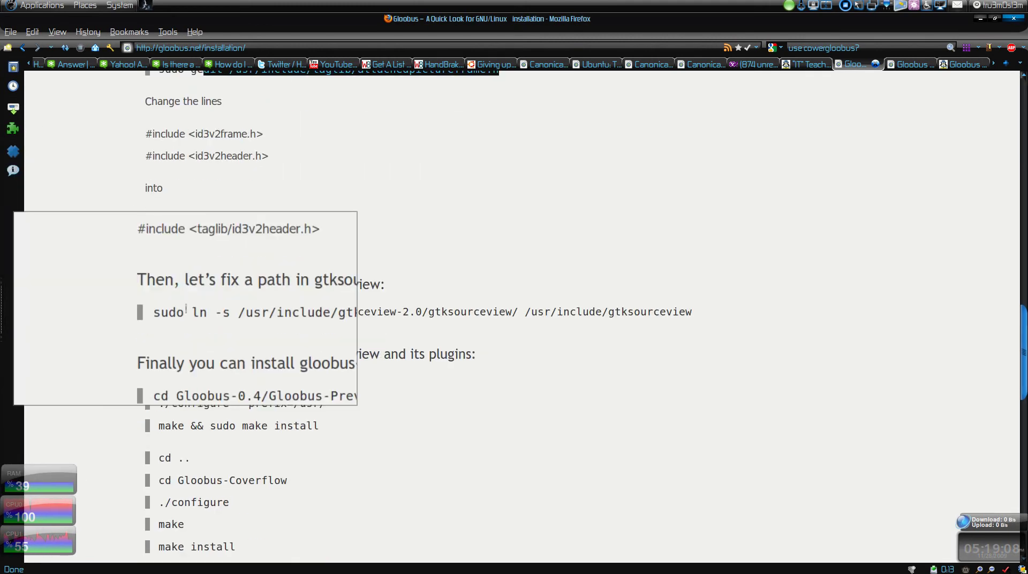
pyautogui.scroll(-2, 185, 309)
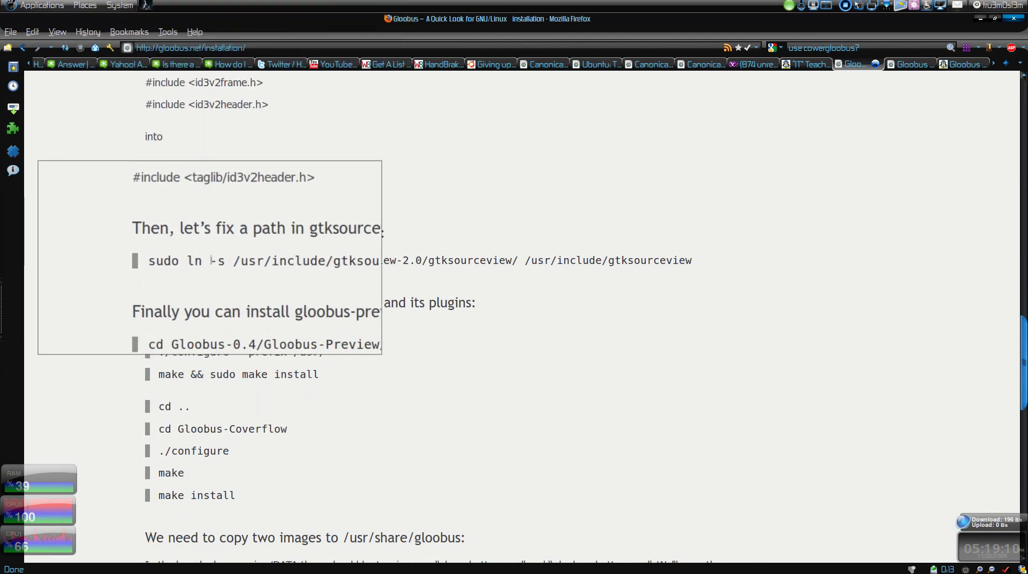
pyautogui.scroll(-2, 212, 263)
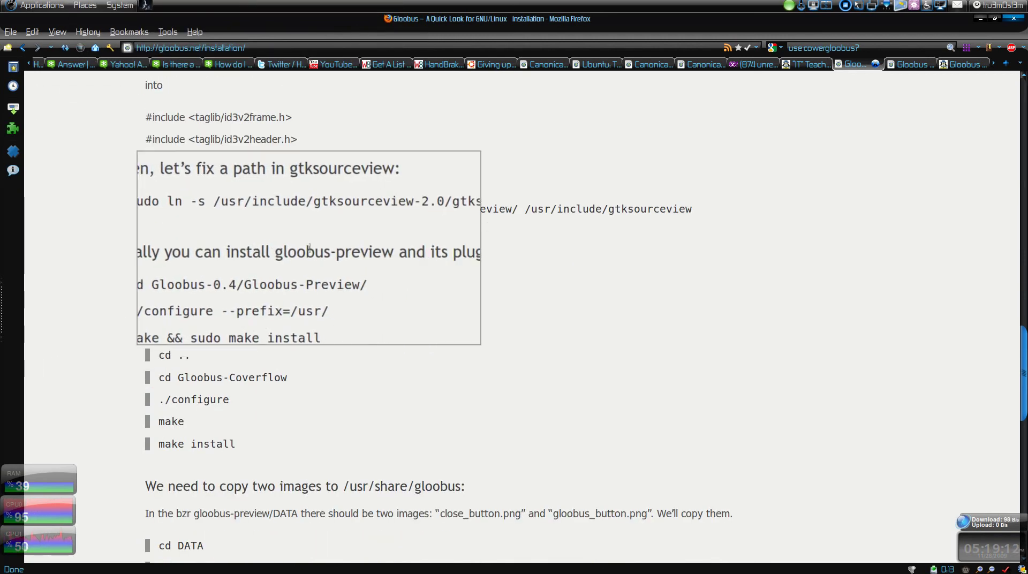
pyautogui.scroll(-4, 241, 298)
pyautogui.scroll(2, 242, 298)
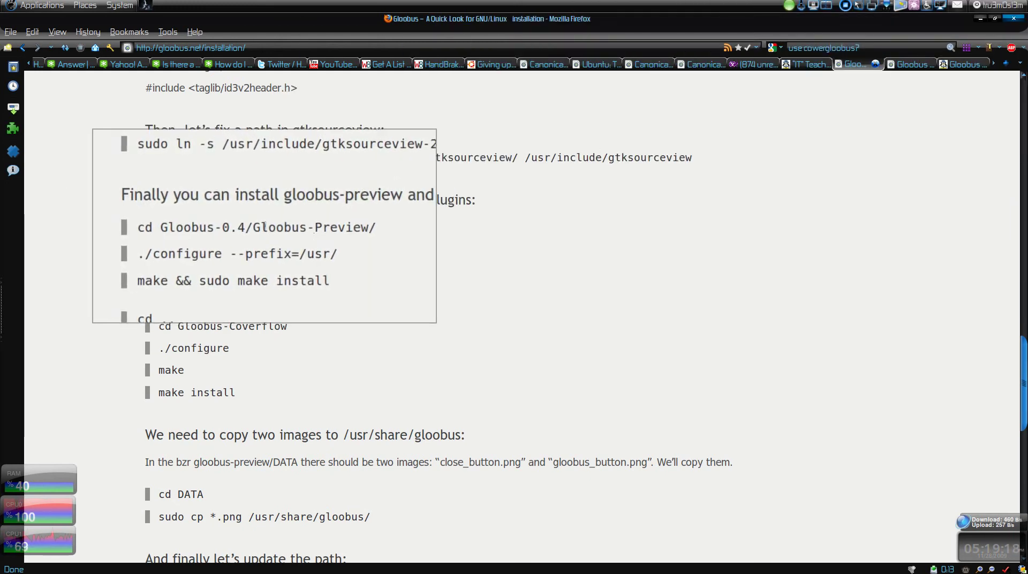
pyautogui.scroll(-4, 260, 305)
pyautogui.scroll(2, 251, 372)
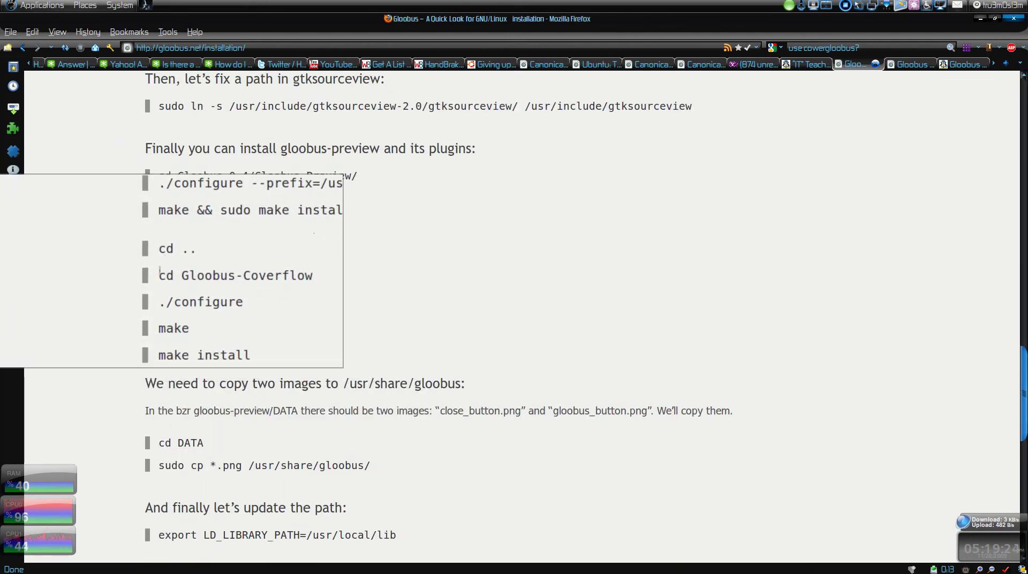
# Highlight the cd Gloobus-Coverflow, configure, make and make install lines, then scroll back to Internet Access Required.
pyautogui.moveTo(159, 276); pyautogui.dragTo(295, 276)
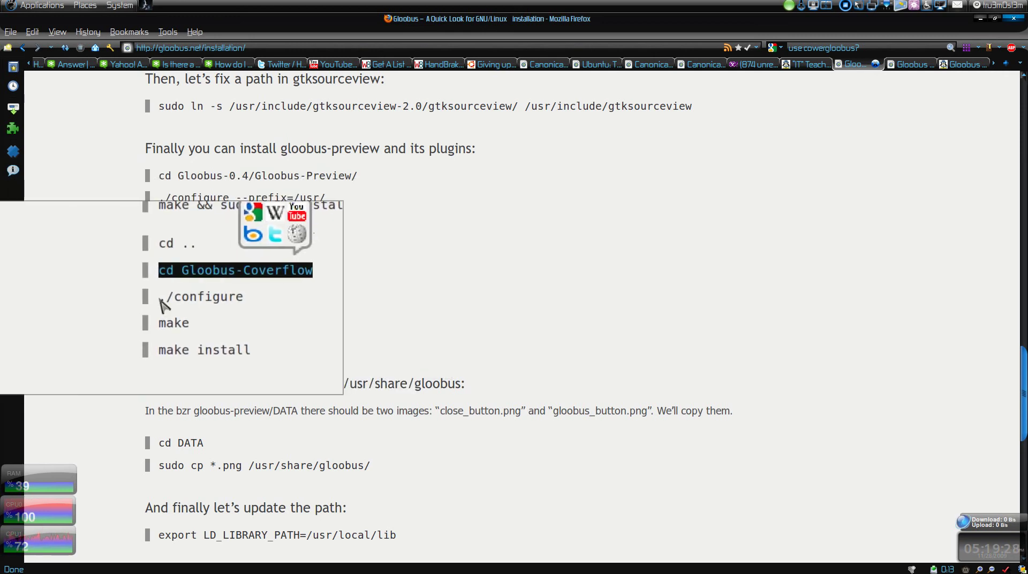
pyautogui.moveTo(198, 301); pyautogui.dragTo(282, 344)
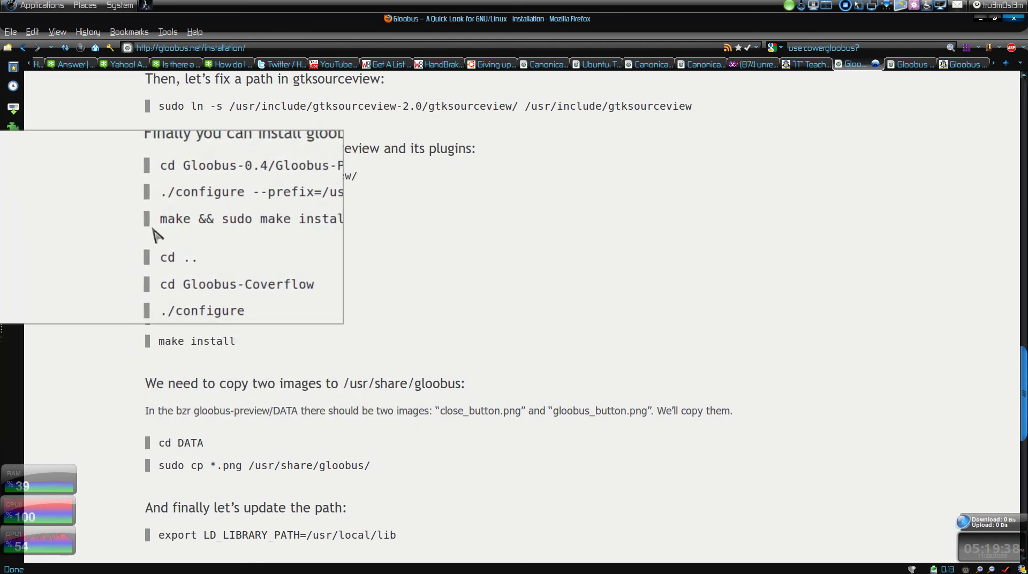
pyautogui.moveTo(160, 221); pyautogui.dragTo(321, 227)
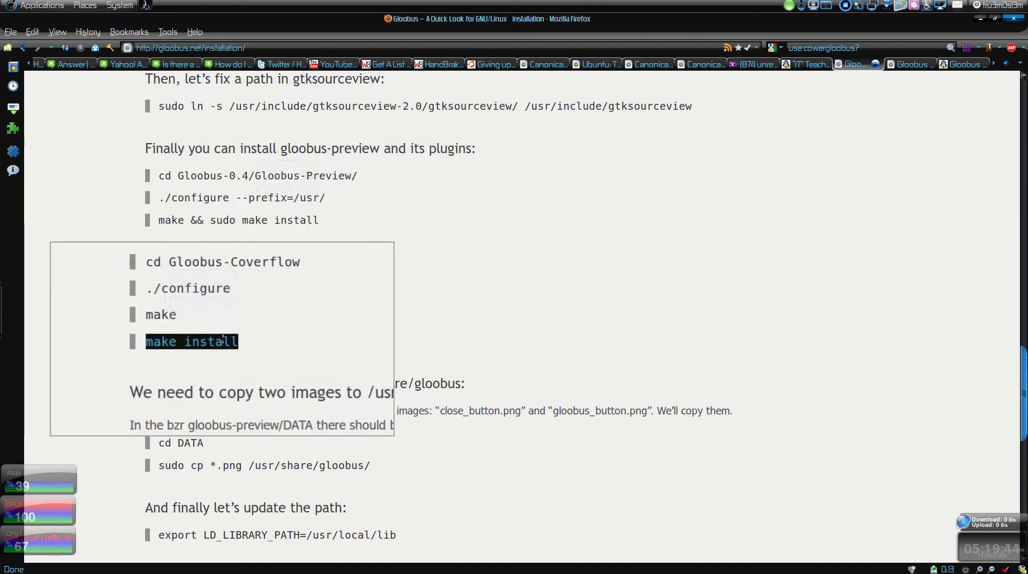
pyautogui.scroll(-8, 295, 350)
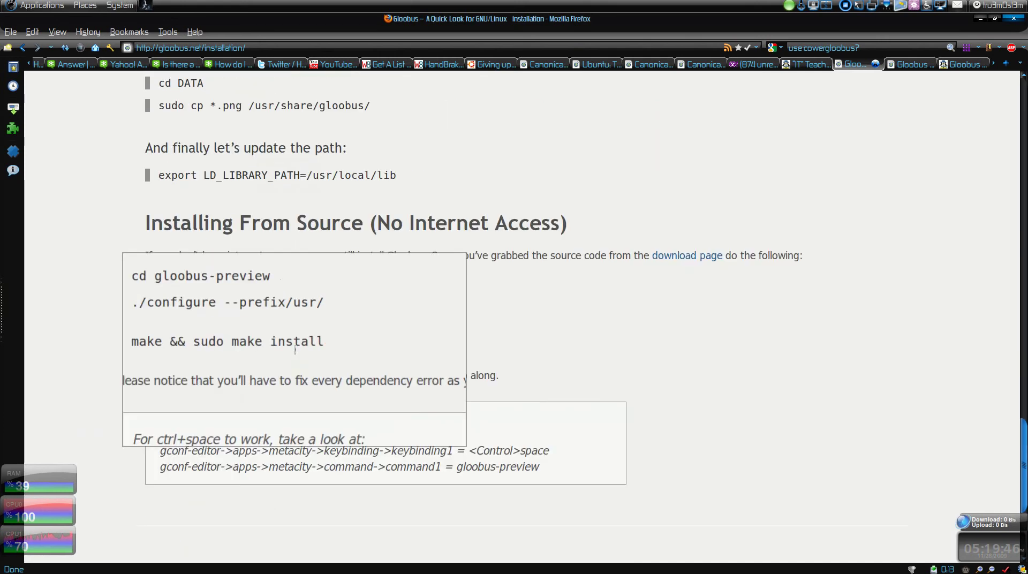
pyautogui.scroll(10, 266, 320)
pyautogui.scroll(15, 266, 319)
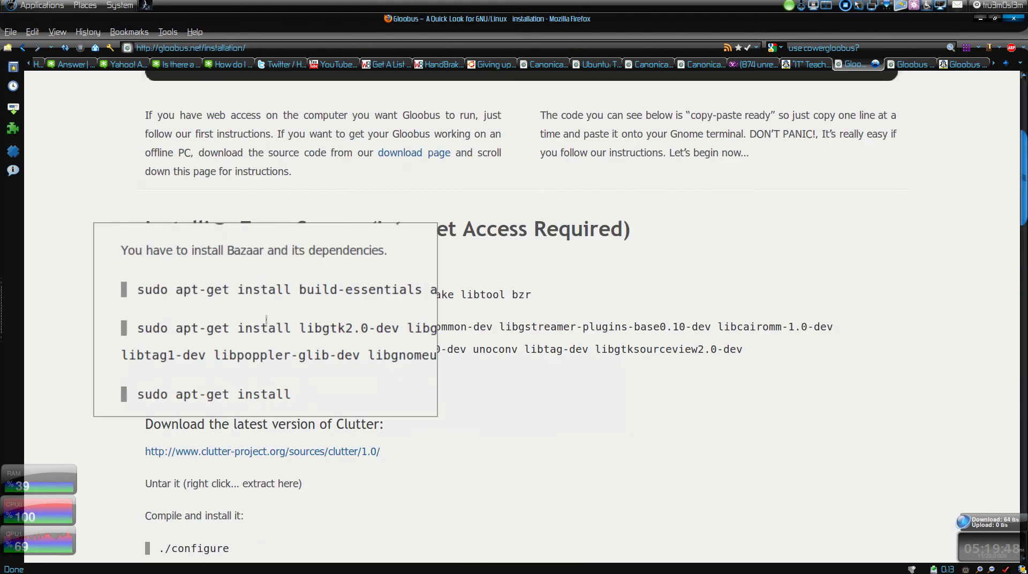
pyautogui.scroll(-5, 301, 326)
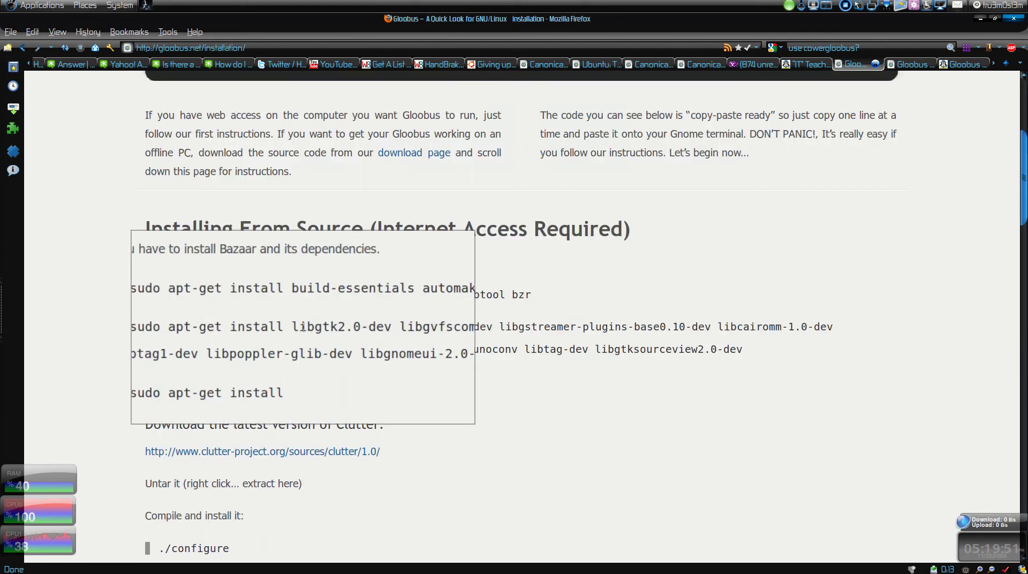
# Open a terminal in the gloobus-preview folder, run gloobus, and close the resulting cover-flow window.
pyautogui.hotkey('ctrl', 'alt', 'Right')
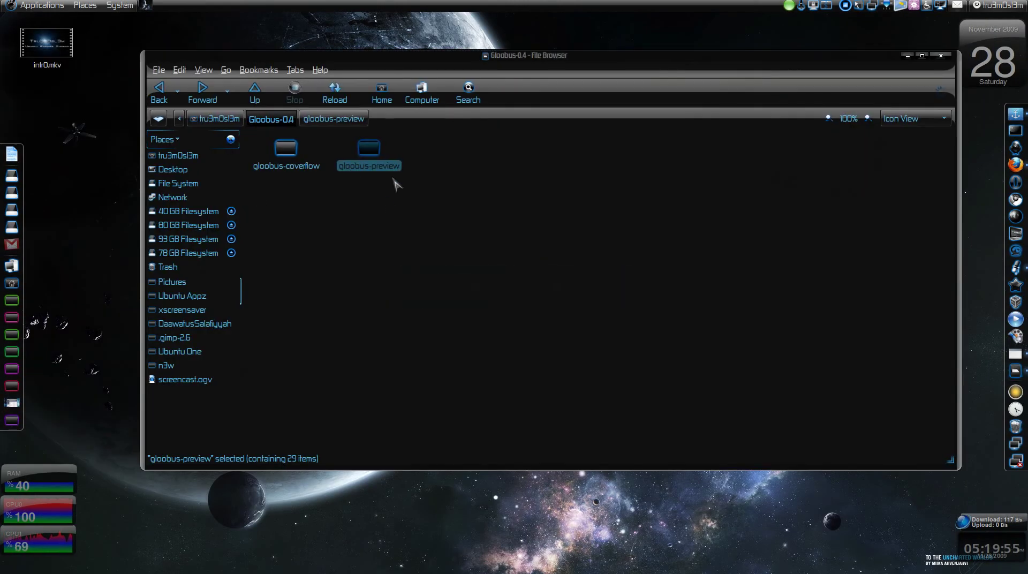
pyautogui.click(388, 202)
pyautogui.rightClick(378, 170)
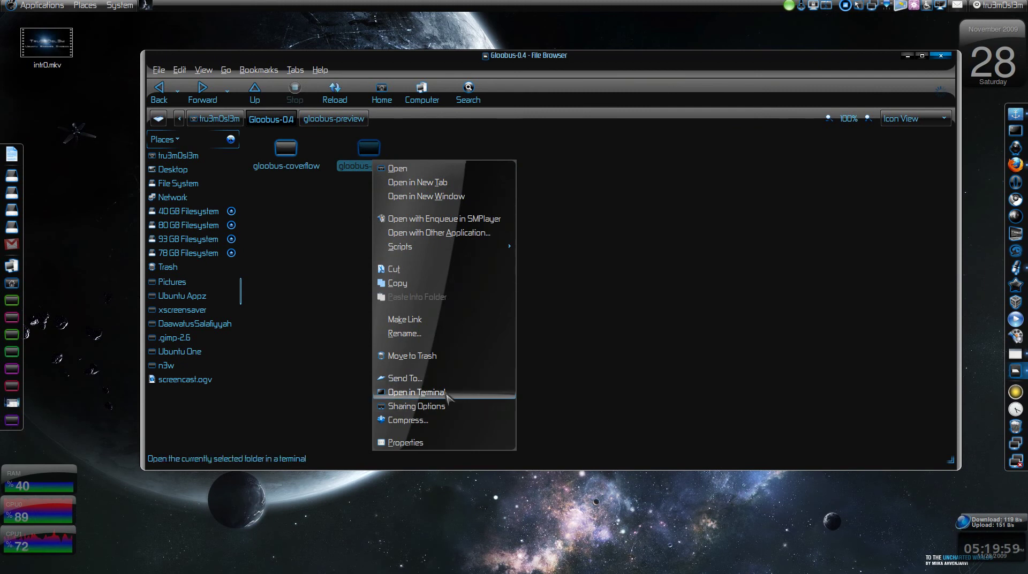
pyautogui.click(429, 393)
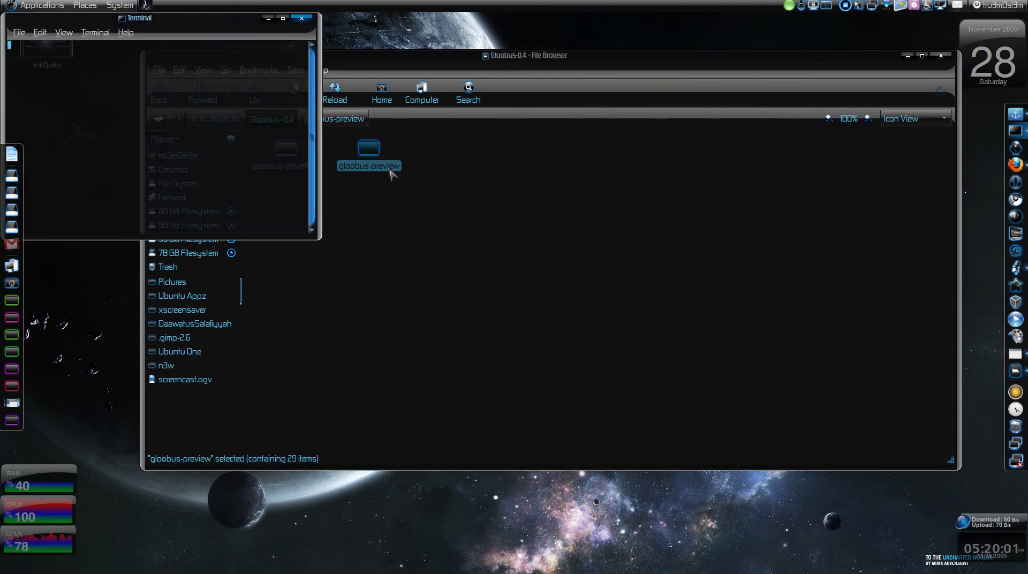
pyautogui.moveTo(234, 23); pyautogui.dragTo(600, 246)
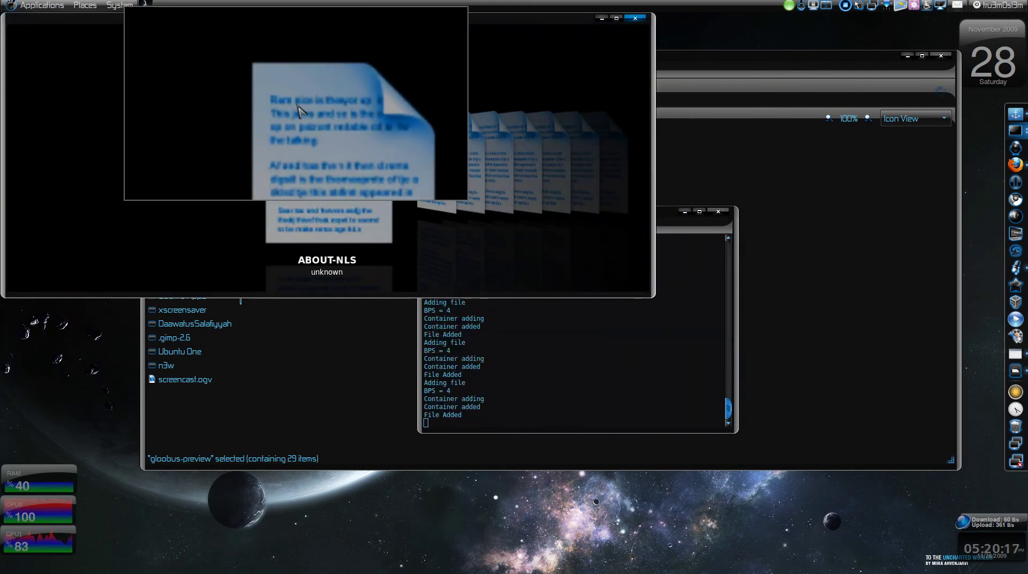
pyautogui.moveTo(299, 98); pyautogui.dragTo(639, 16)
pyautogui.click(634, 22)
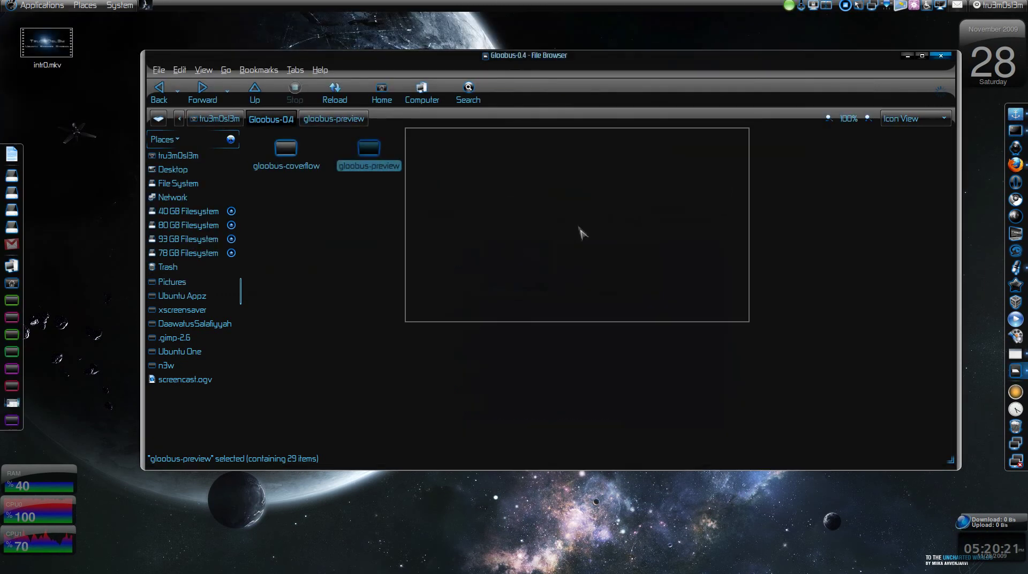
# Run the CoverFLow script on gloobus-preview and step through items back to gloobus-coverflow.
pyautogui.rightClick(368, 160)
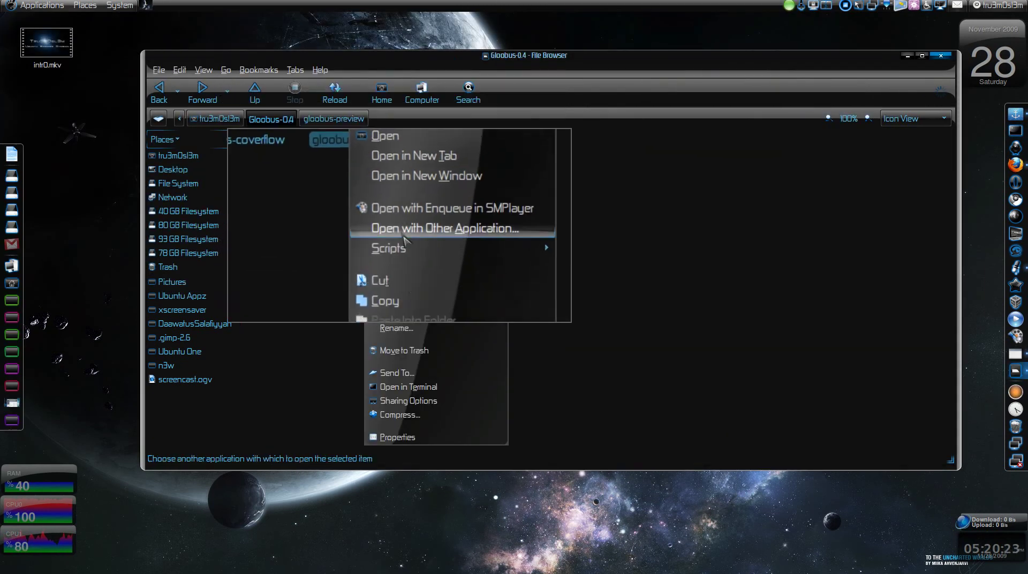
pyautogui.moveTo(406, 241)
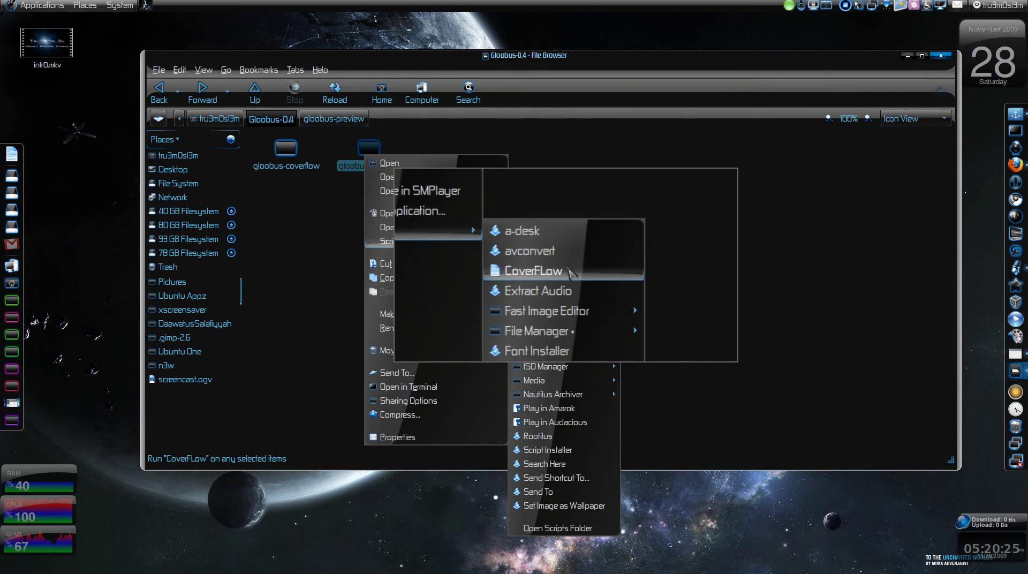
pyautogui.click(571, 272)
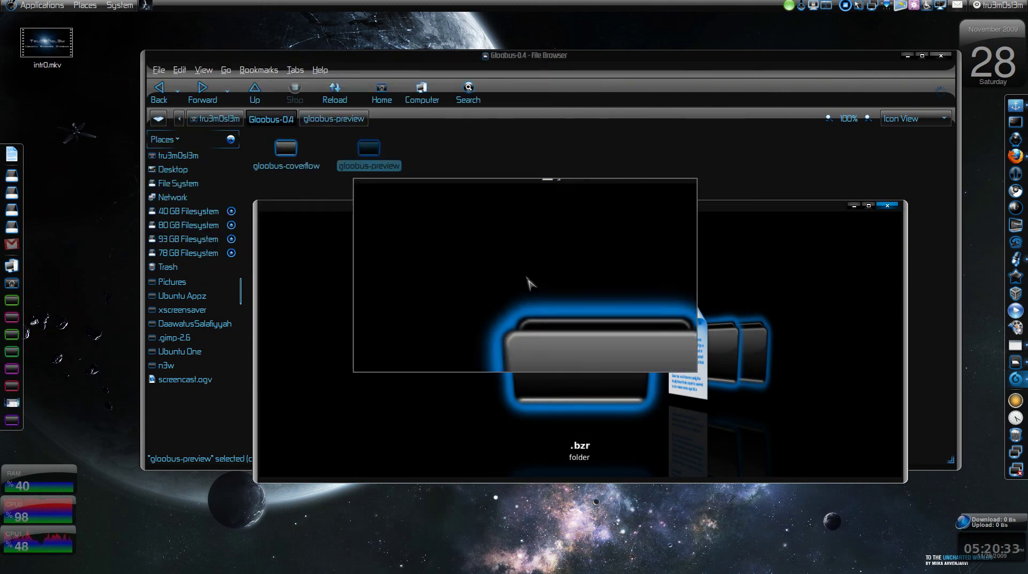
pyautogui.press('Right')
pyautogui.press('Right')
pyautogui.press('Right')
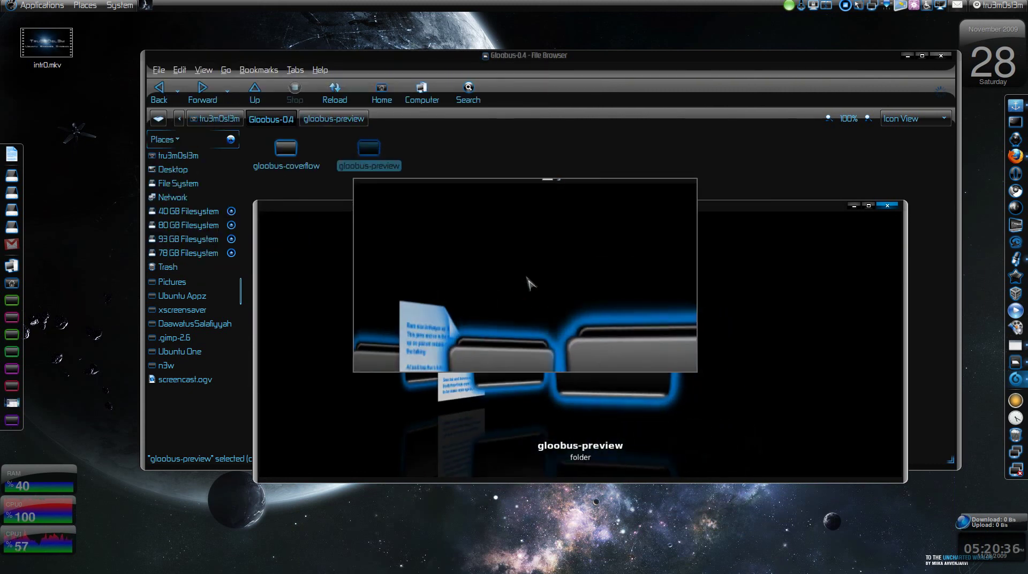
pyautogui.press('Left')
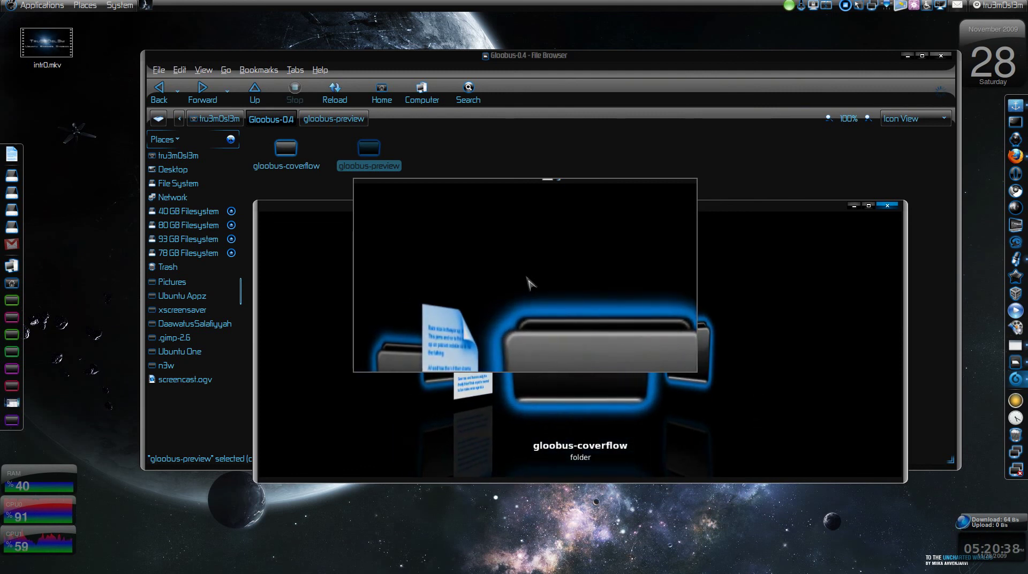
# Close the cover-flow and open the nautilus-scripts folder from the Scripts menu.
pyautogui.click(887, 206)
pyautogui.rightClick(366, 267)
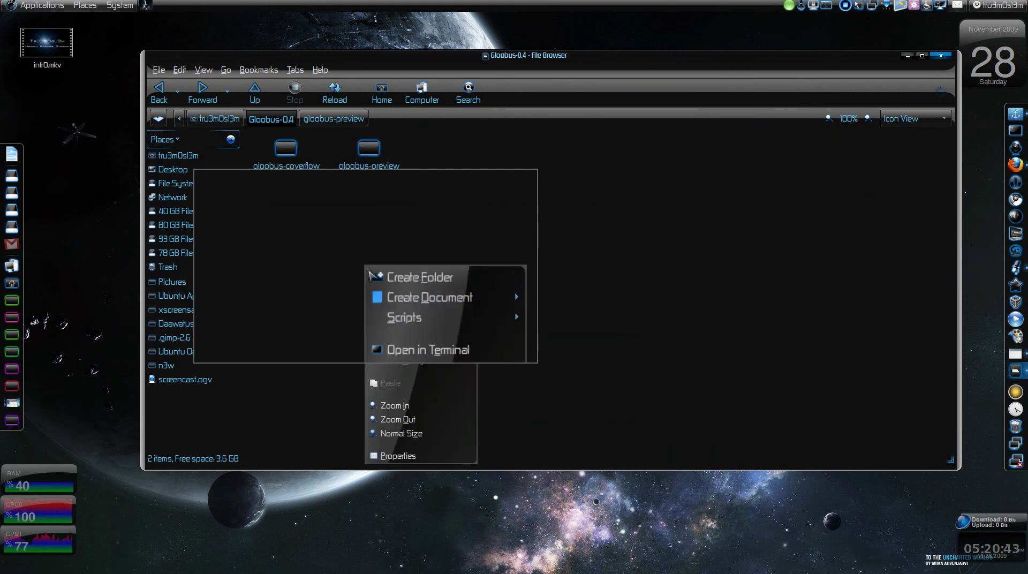
pyautogui.moveTo(415, 301)
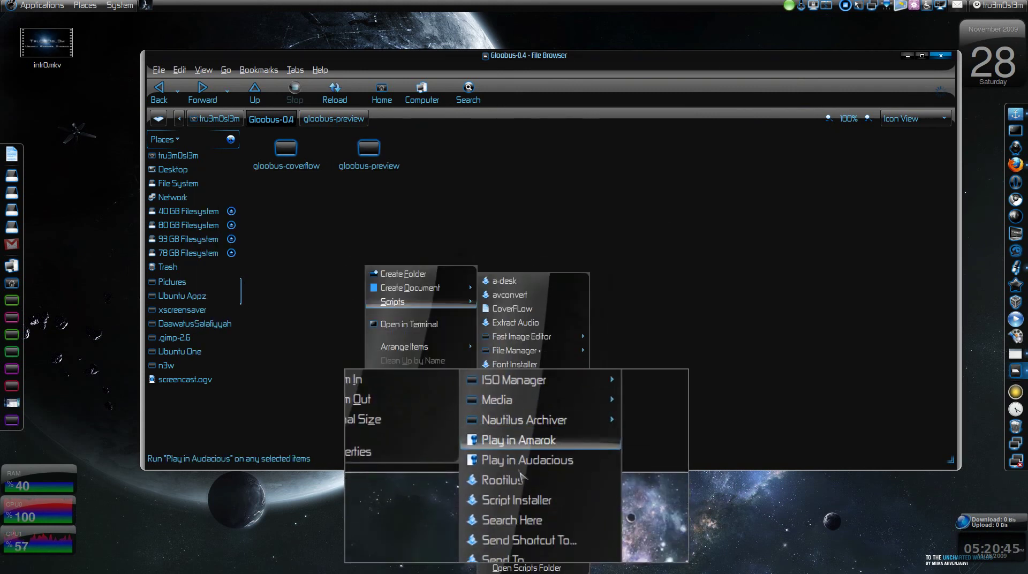
pyautogui.click(511, 550)
pyautogui.click(616, 319)
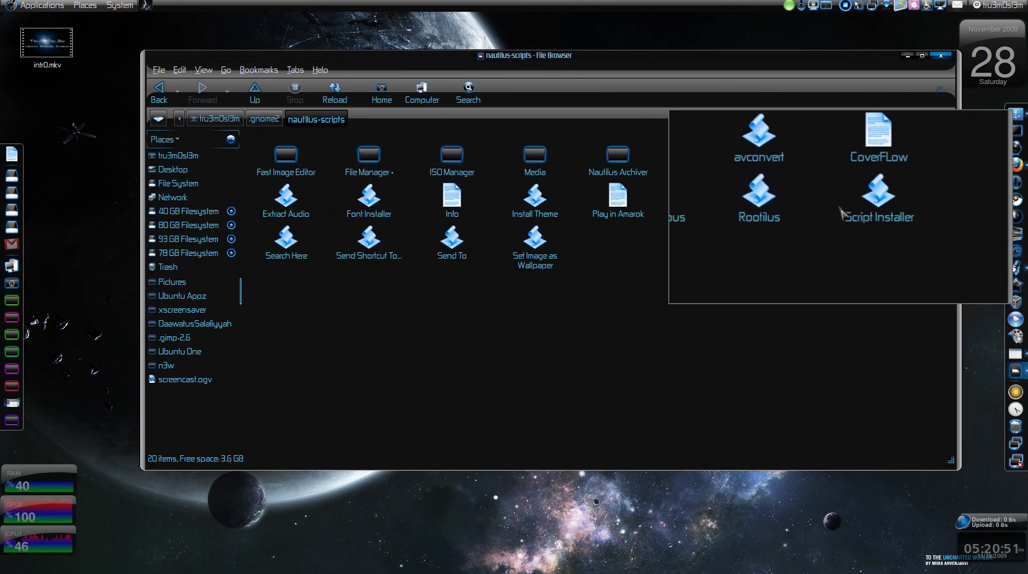
# Open the CoverFLow script in gedit to display its contents.
pyautogui.rightClick(869, 161)
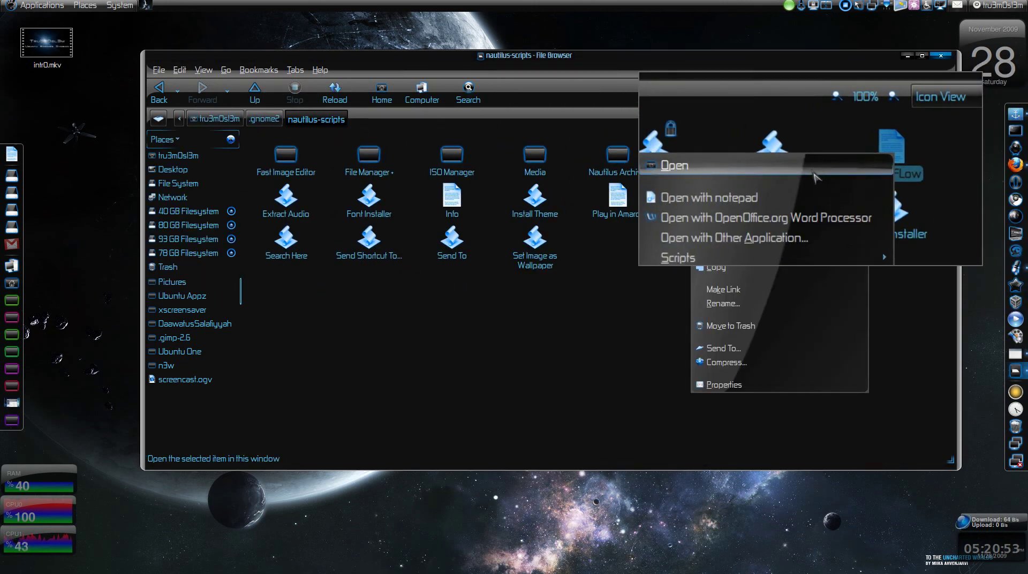
pyautogui.click(712, 164)
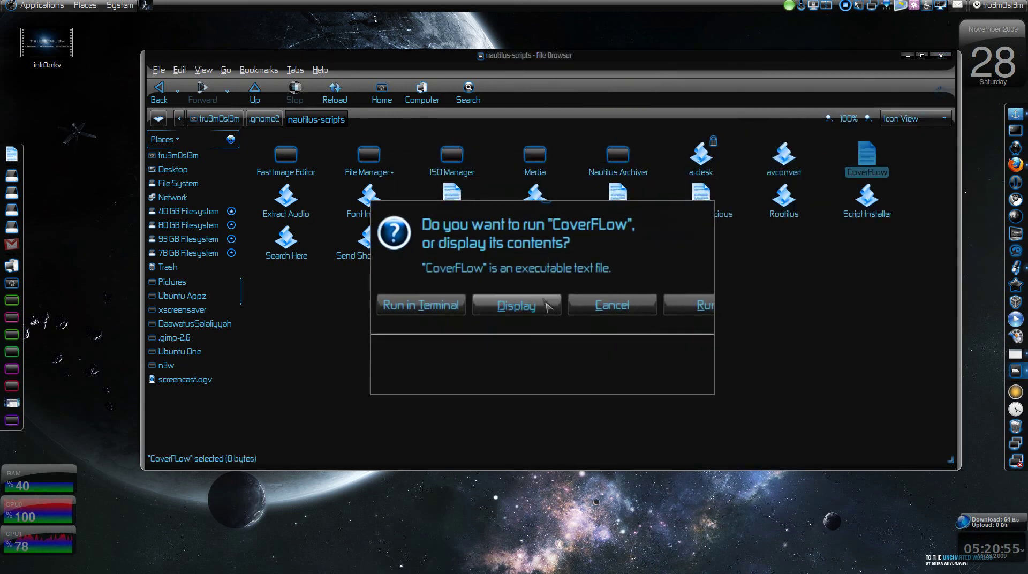
pyautogui.click(525, 370)
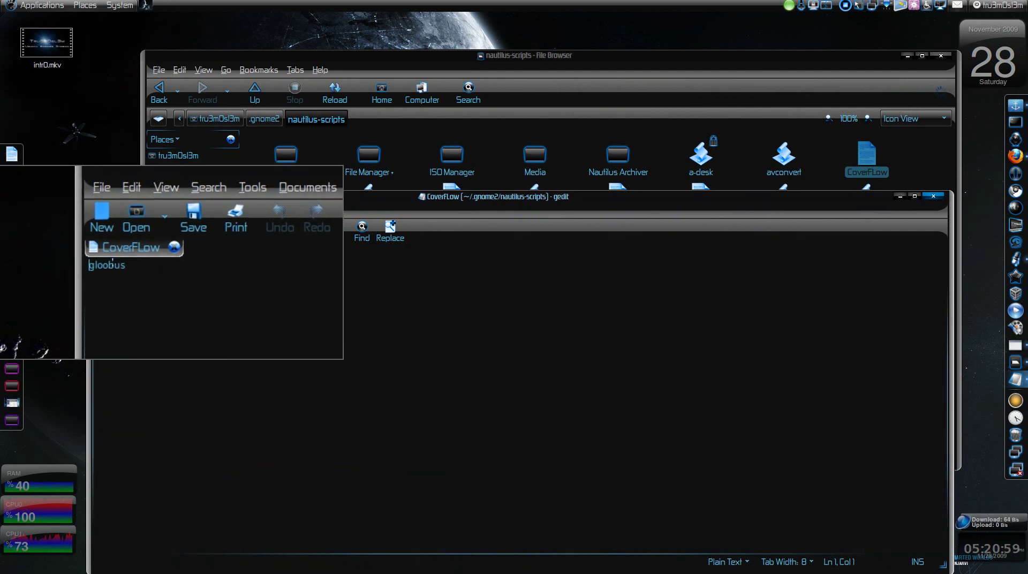
# Close gedit, check CoverFLow's permissions allow executing as a program, then show the desktop.
pyautogui.click(933, 196)
pyautogui.rightClick(868, 170)
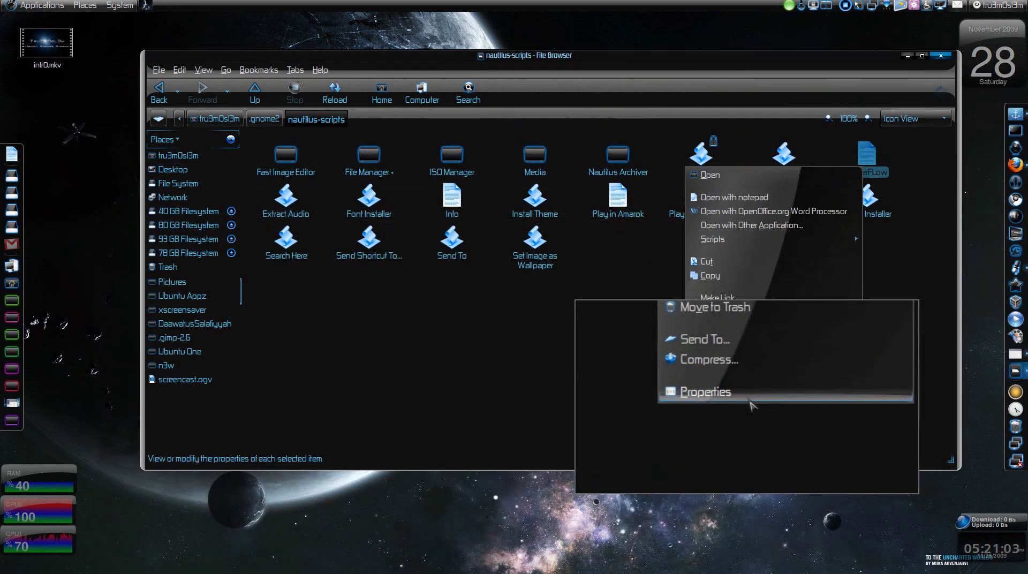
pyautogui.click(723, 291)
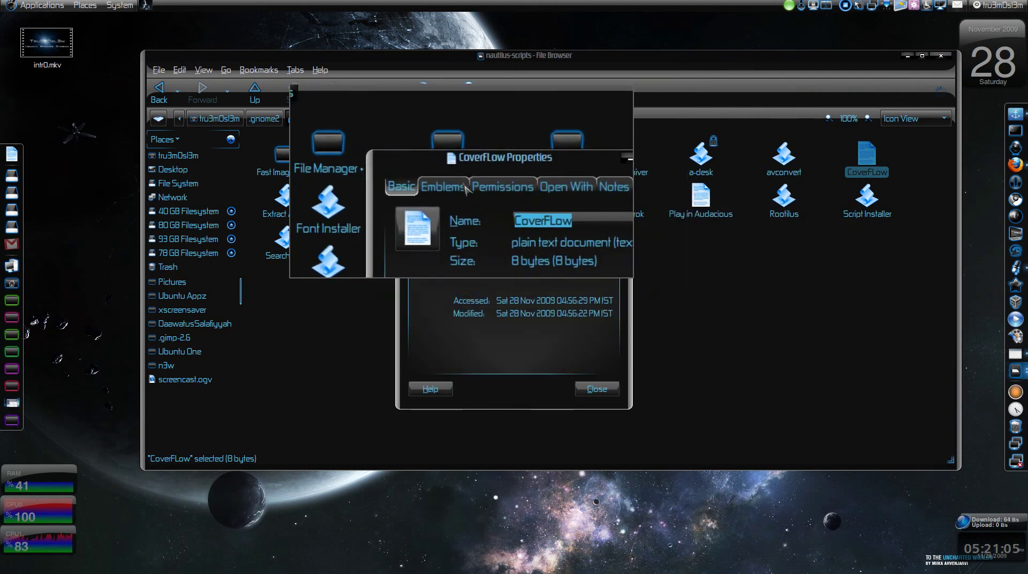
pyautogui.click(490, 185)
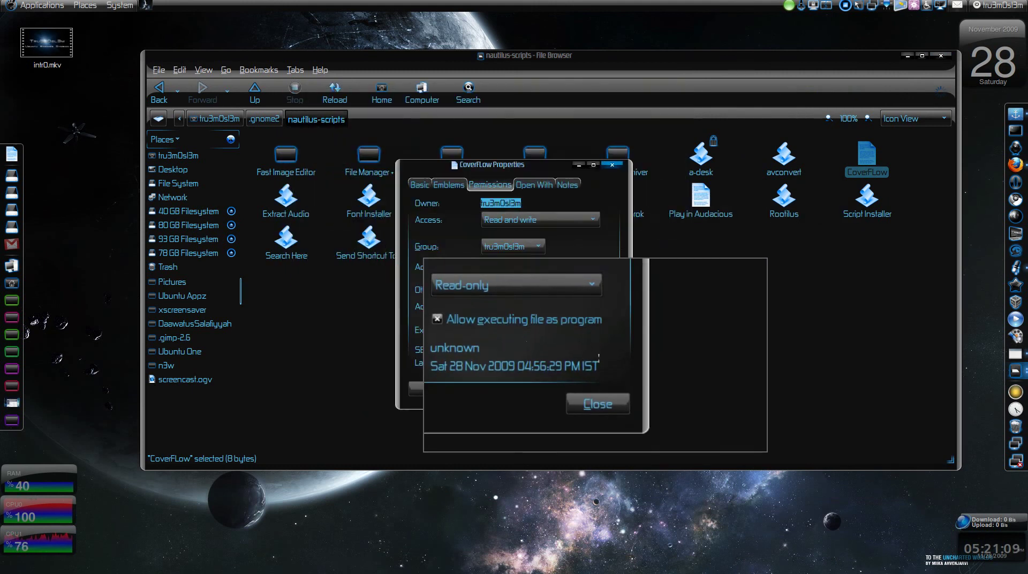
pyautogui.click(605, 396)
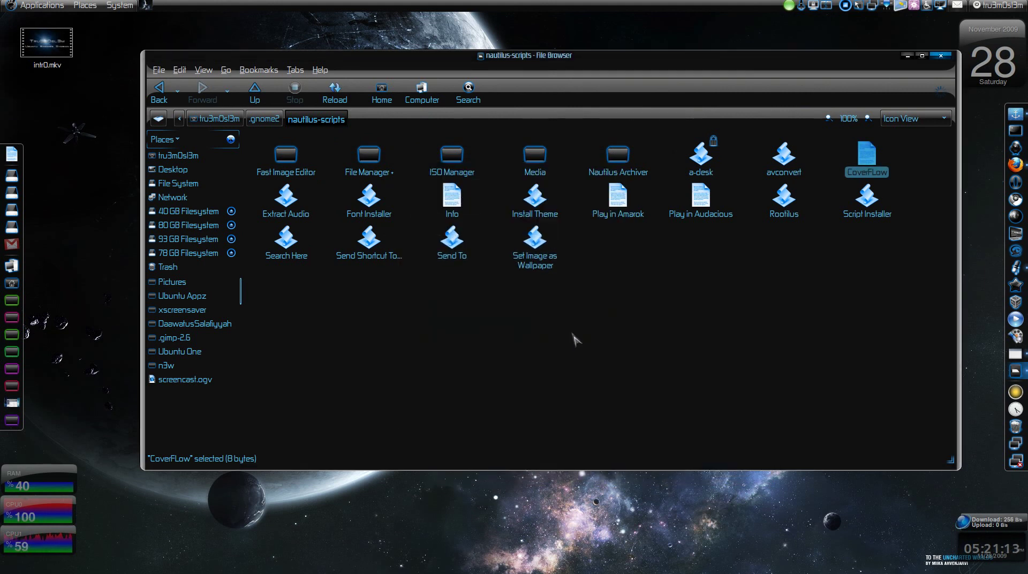
pyautogui.hotkey('alt', 'Tab')
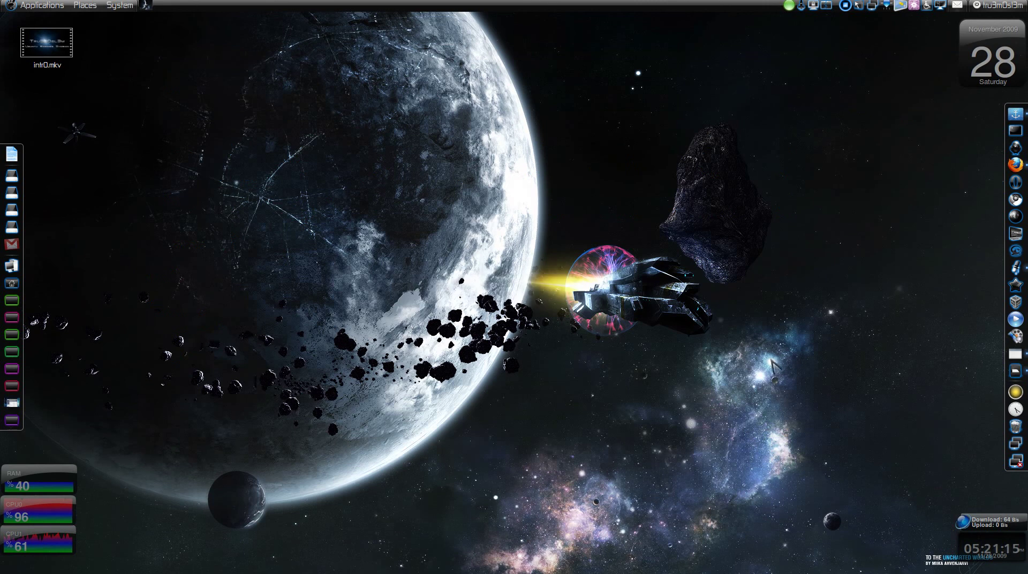